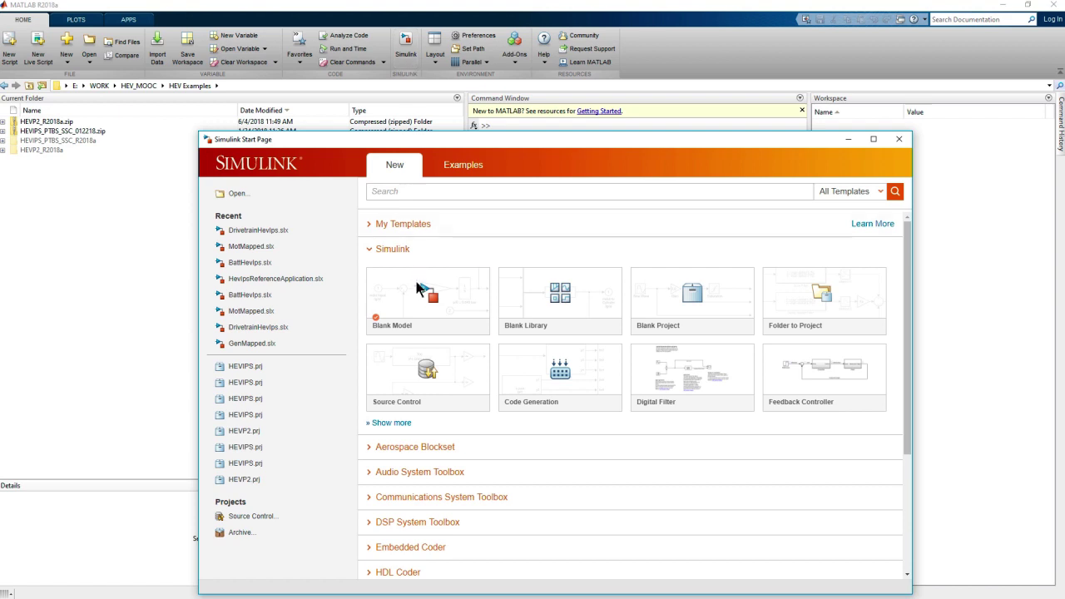
- Create a blank Simulink model and open the Library Browser from it
click(420, 291)
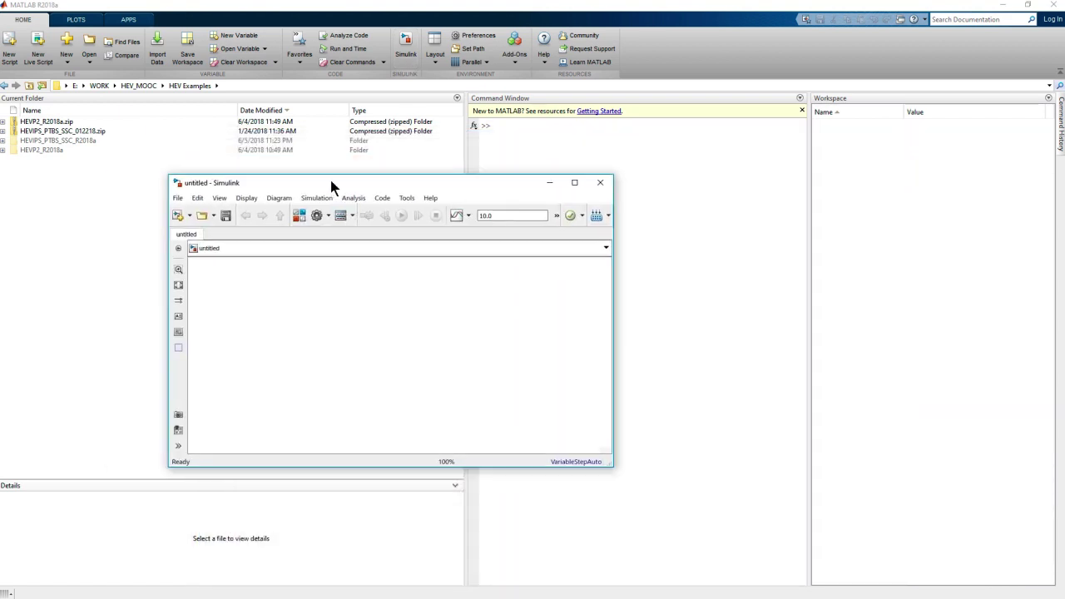
click(300, 217)
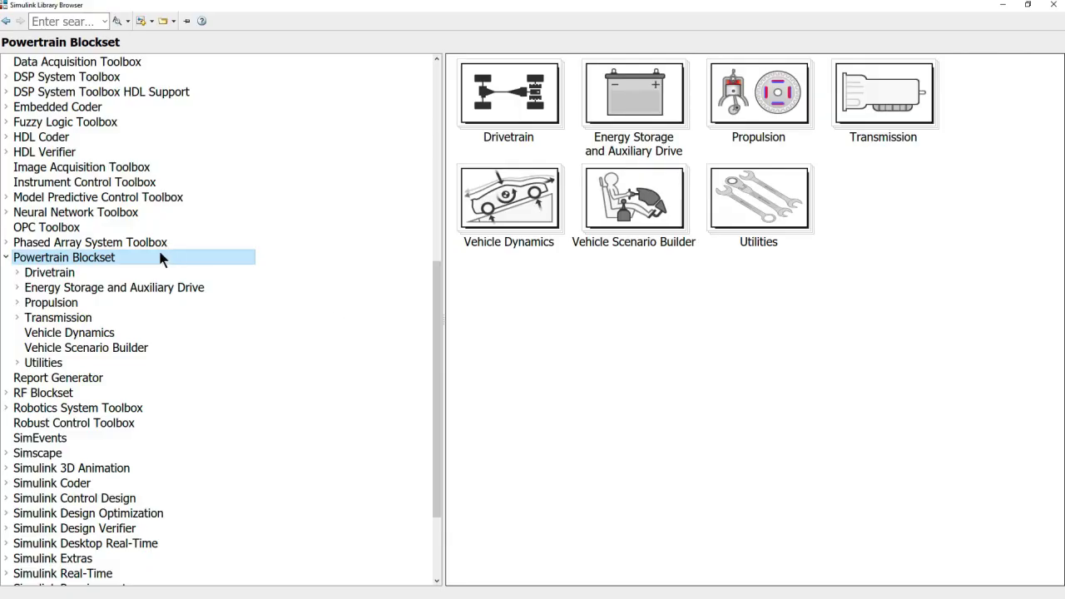
- Look through the Powertrain Blockset's main libraries, from Drivetrain and Energy Storage to Propulsion, Transmission, Vehicle Dynamics and Vehicle Scenario Builder
click(64, 278)
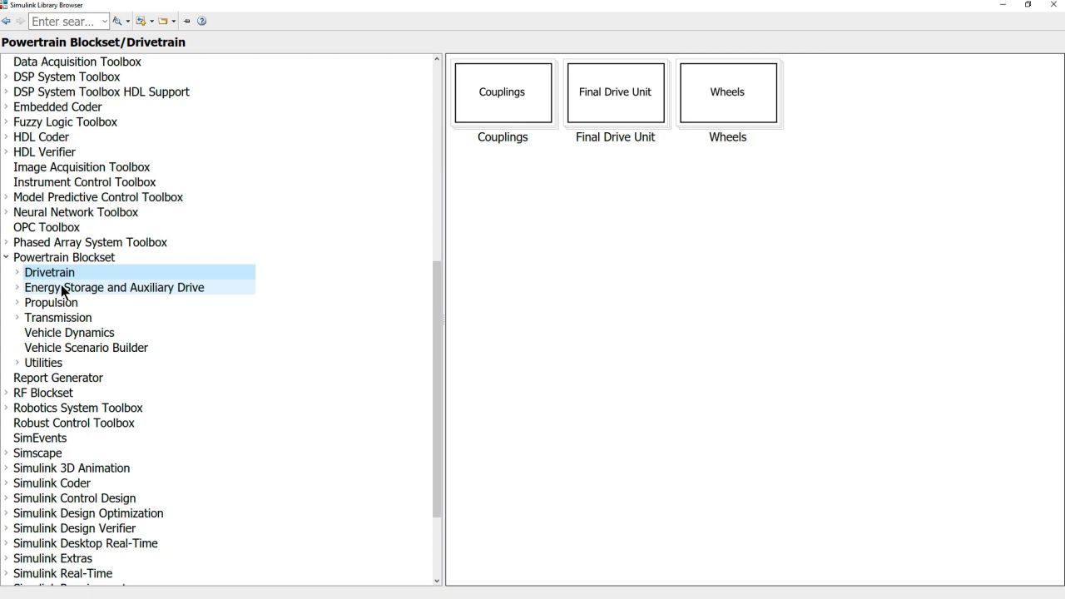
click(61, 284)
click(58, 304)
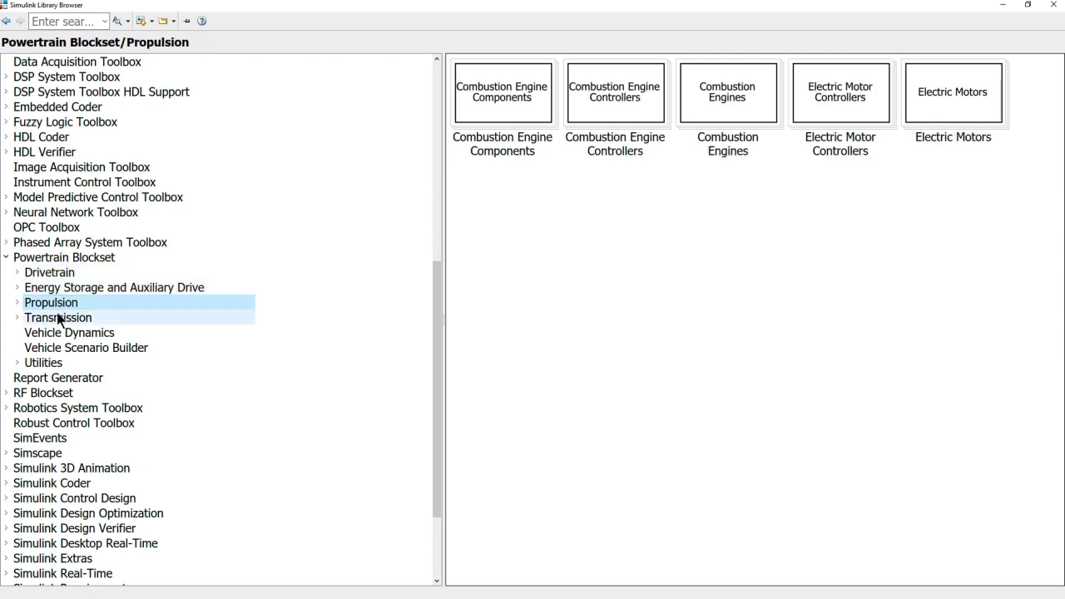
click(60, 319)
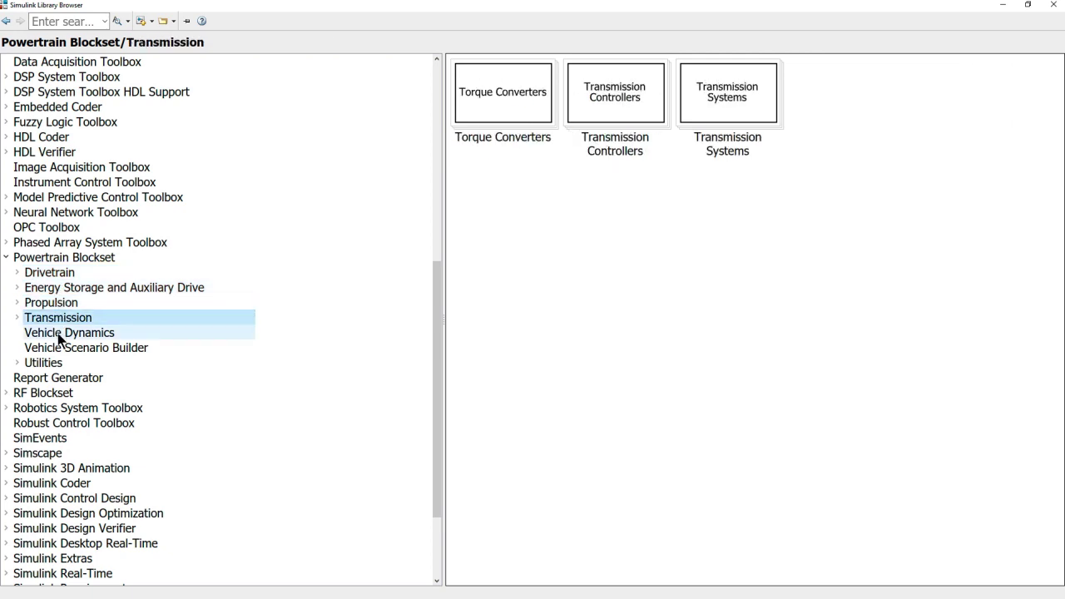
click(57, 332)
click(52, 348)
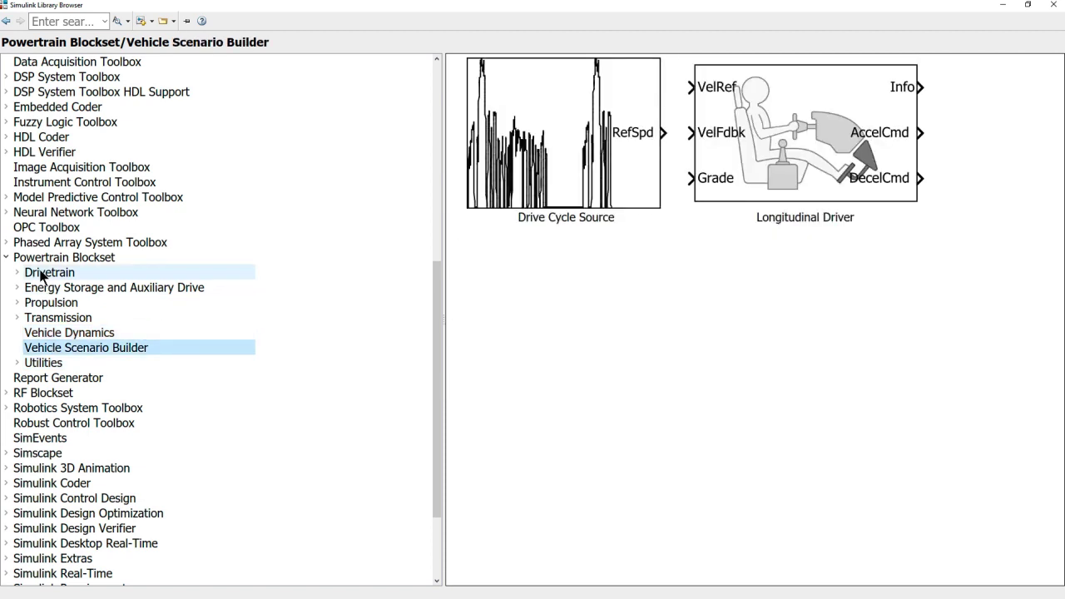
- Expand the Drivetrain library and examine the blocks in Couplings, Final Drive Unit and Wheels
click(47, 277)
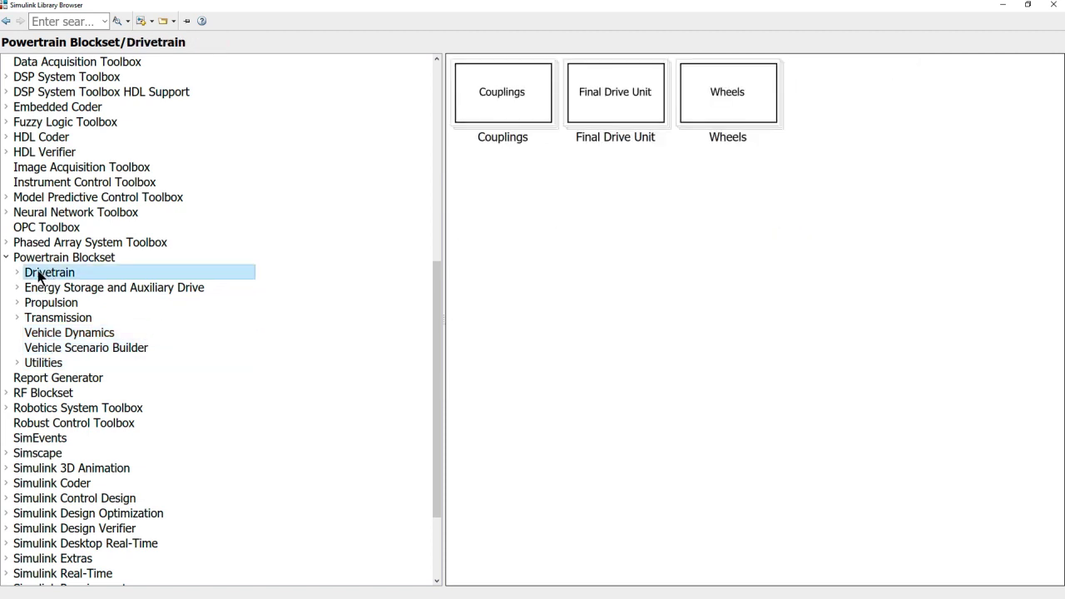
click(19, 274)
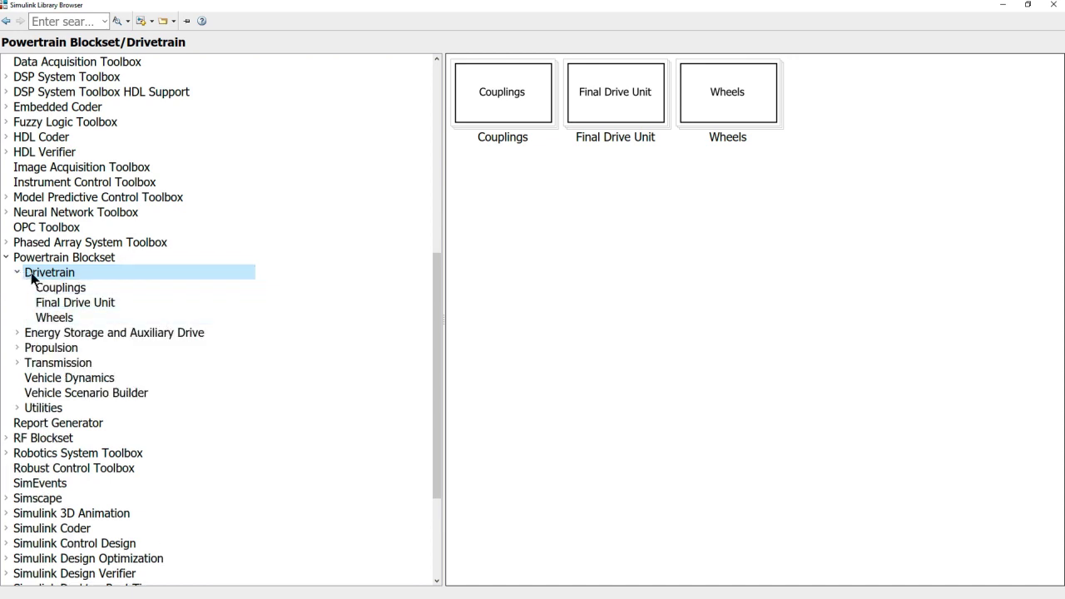
click(82, 286)
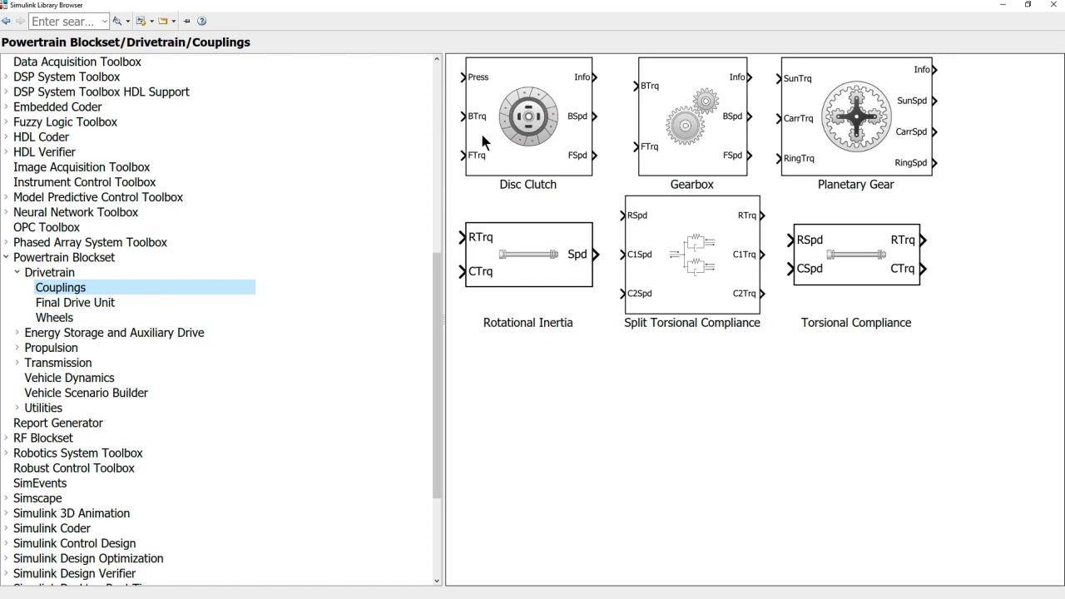
click(814, 126)
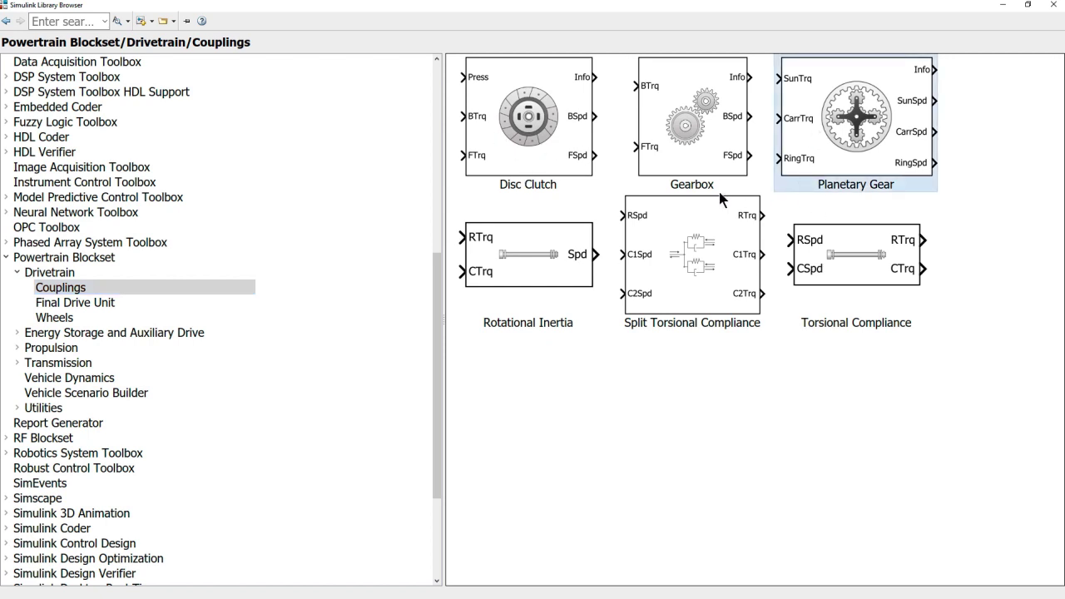
click(57, 302)
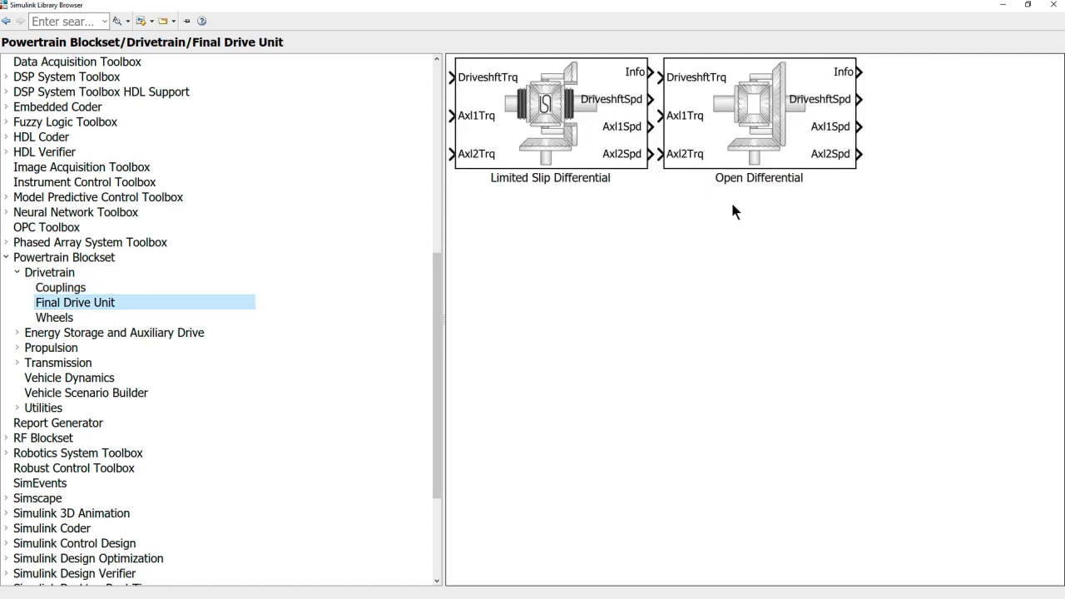
click(81, 321)
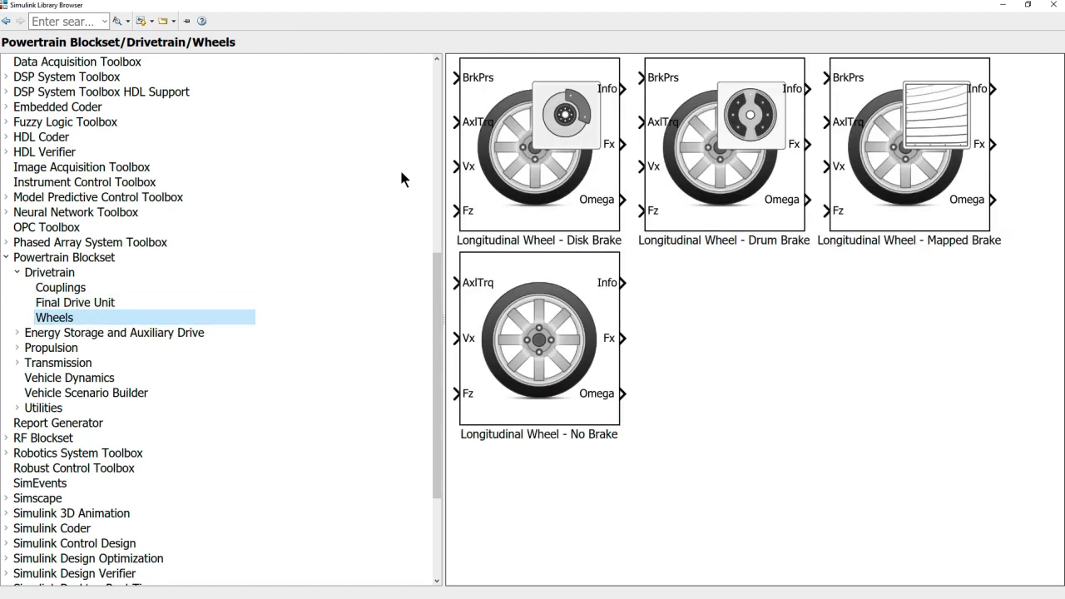
- Expand Energy Storage and Auxiliary Drive and examine the Datasheet Battery, Network Battery and DC-DC blocks
click(17, 333)
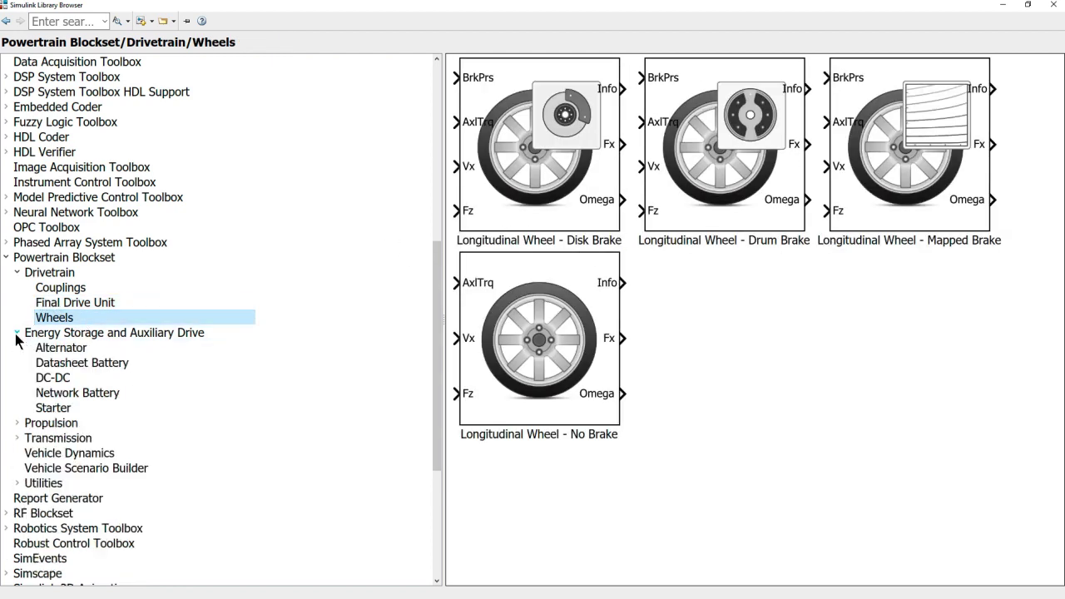
click(80, 363)
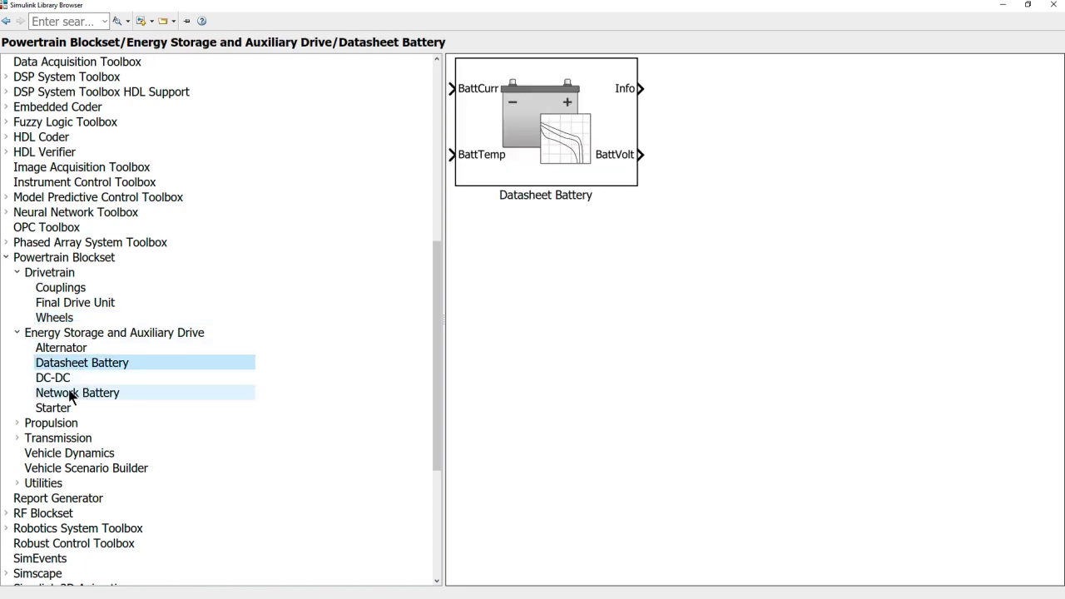
click(70, 394)
click(55, 379)
- Expand the Propulsion library and examine the electric motors, electric motor controllers, combustion engines and combustion engine controllers
click(18, 423)
scroll(27, 424, down, 4)
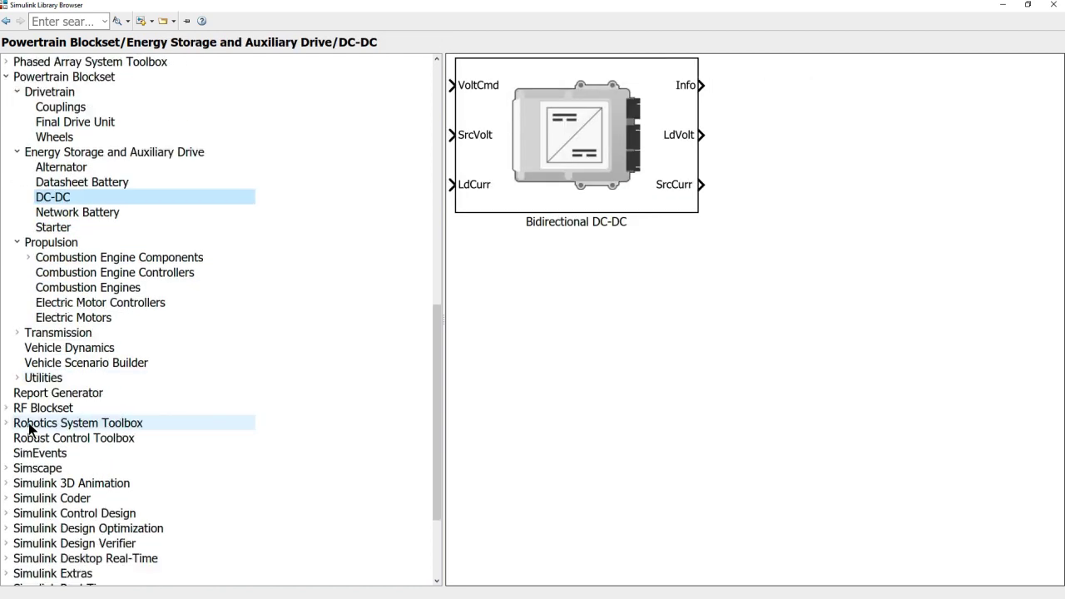
click(68, 323)
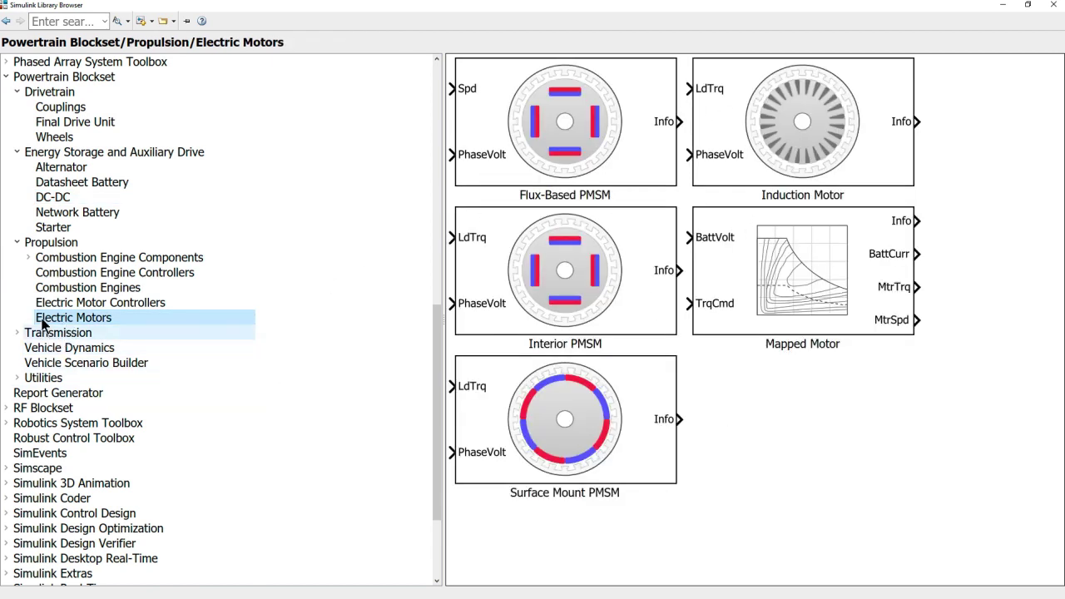
click(78, 304)
scroll(589, 268, down, 5)
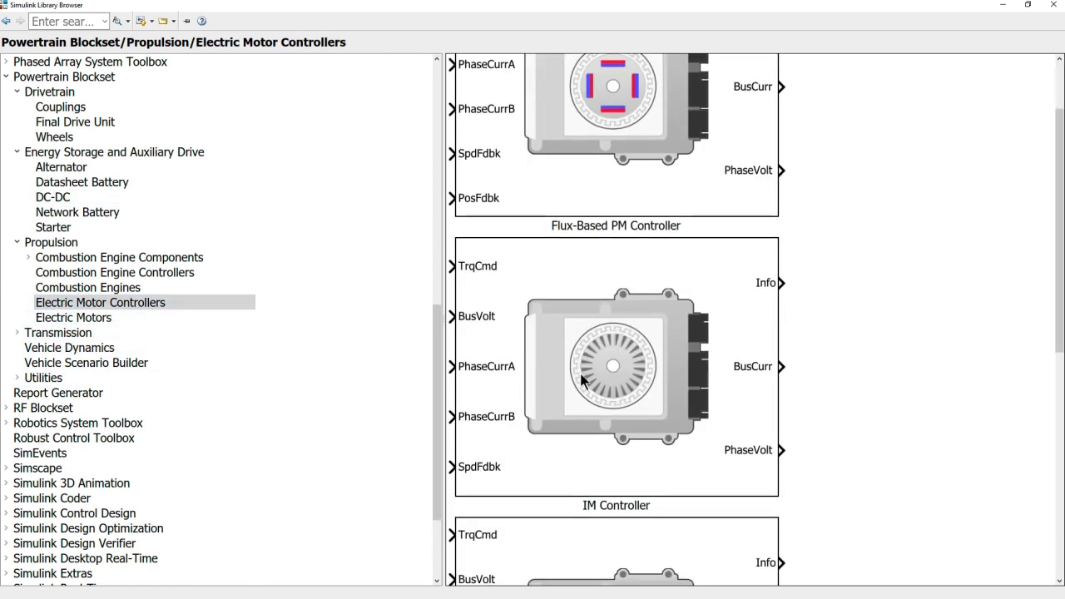
click(112, 289)
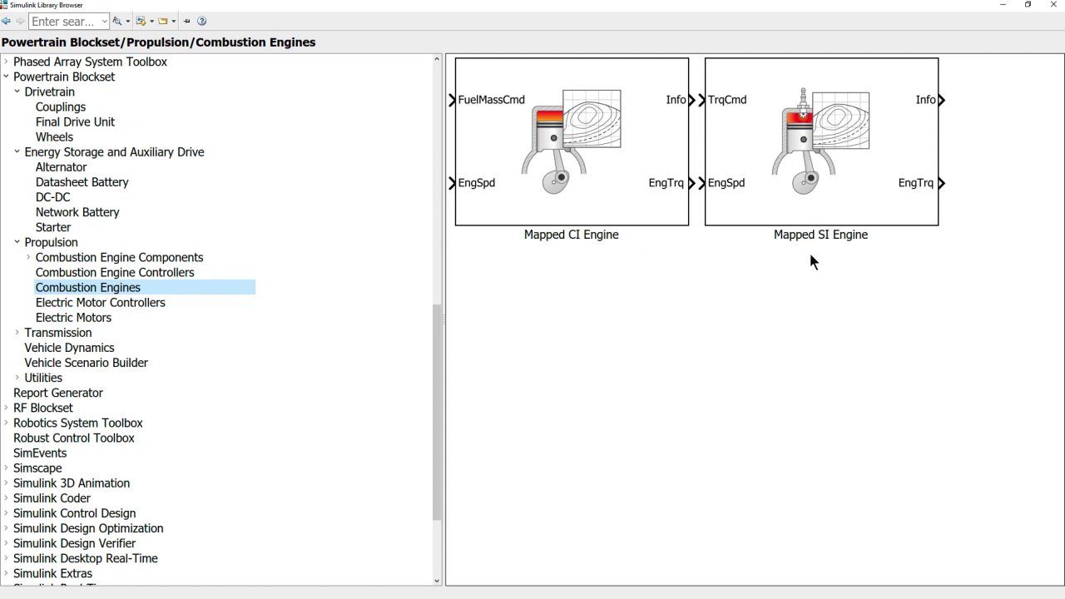
click(100, 275)
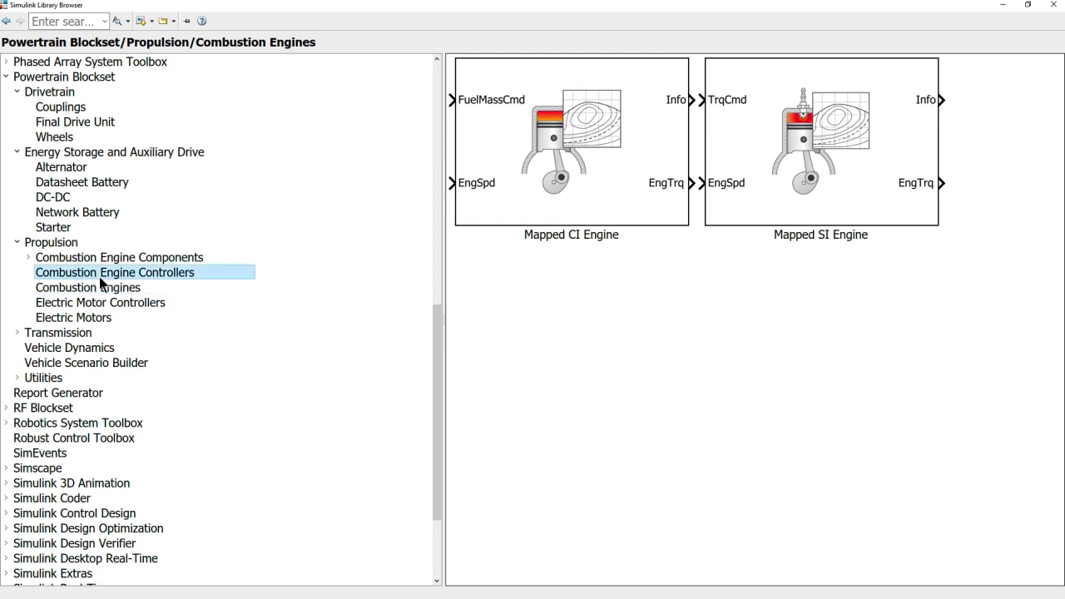
scroll(605, 399, down, 5)
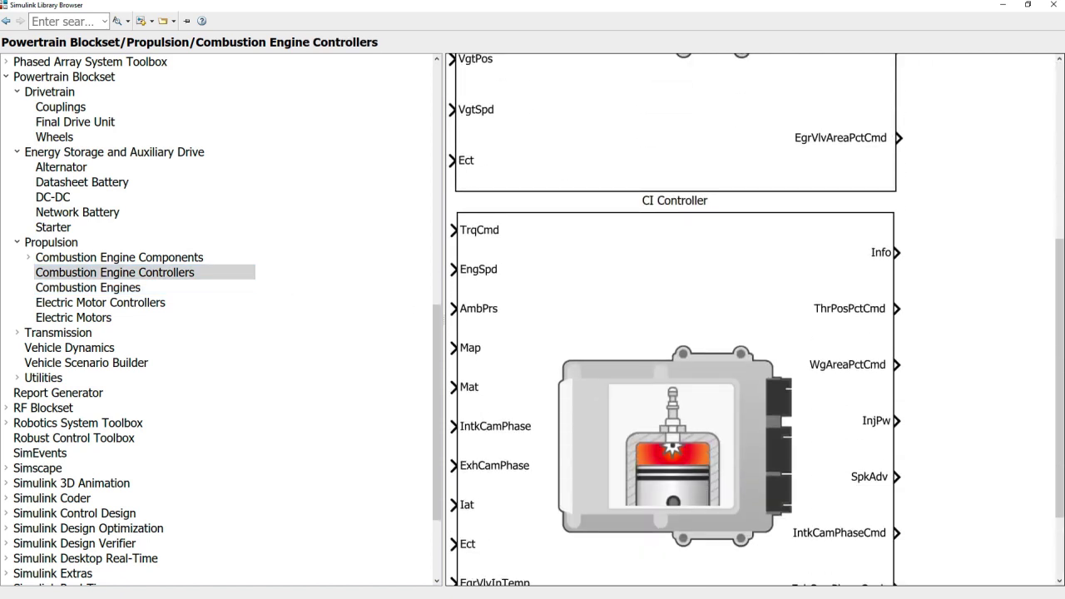
- Expand the Transmission library and examine the Torque Converters and Transmission Systems blocks
click(14, 333)
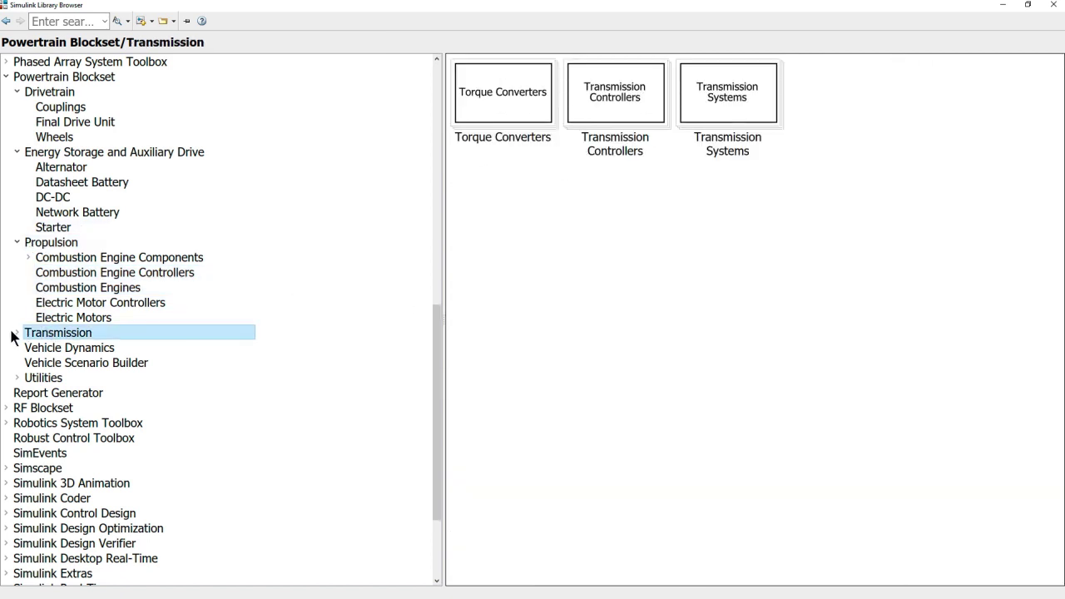
click(16, 333)
click(85, 350)
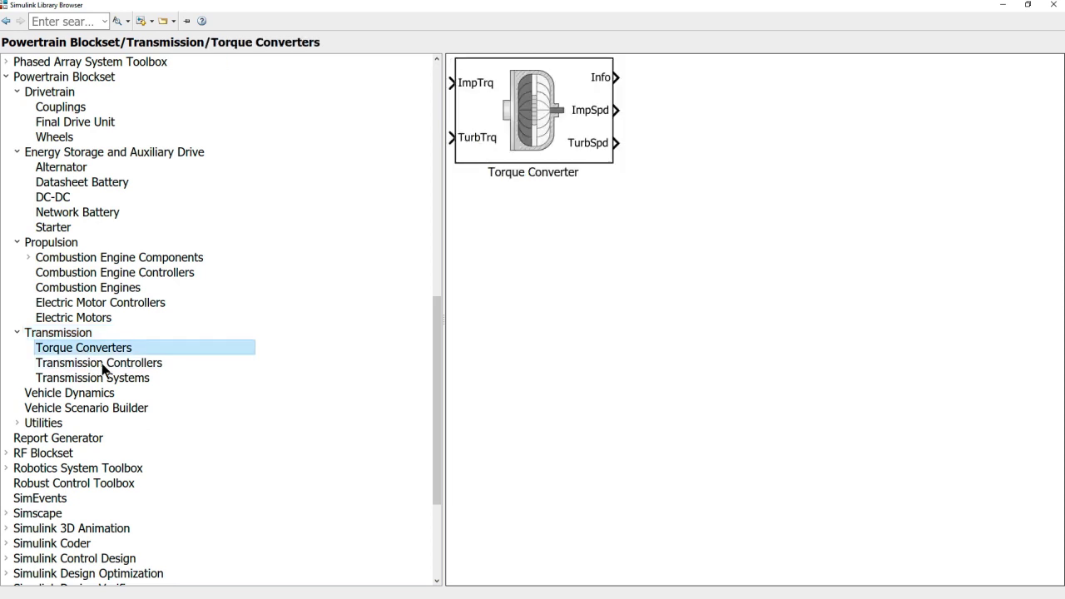
click(108, 379)
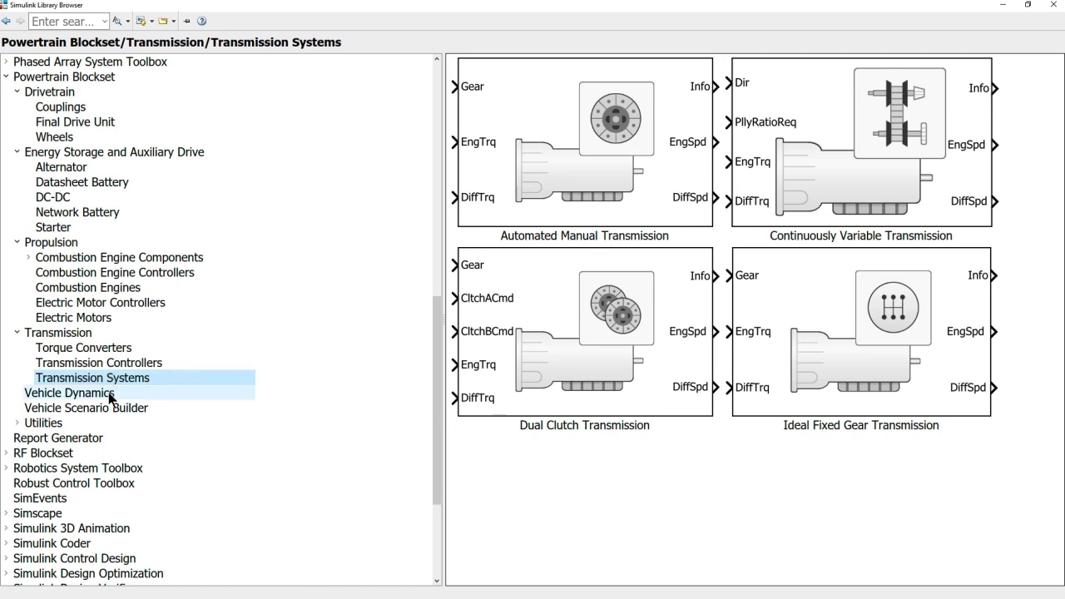
scroll(108, 392, up, 13)
scroll(108, 392, down, 8)
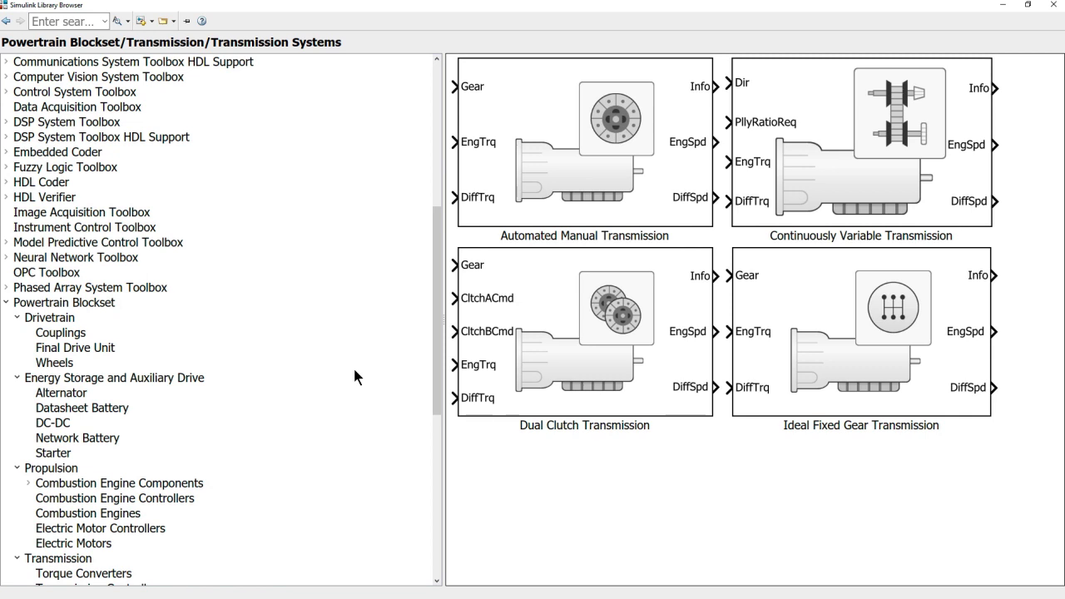
- Open the help documentation from the Library Browser and go to the Powertrain Blockset product page
click(203, 23)
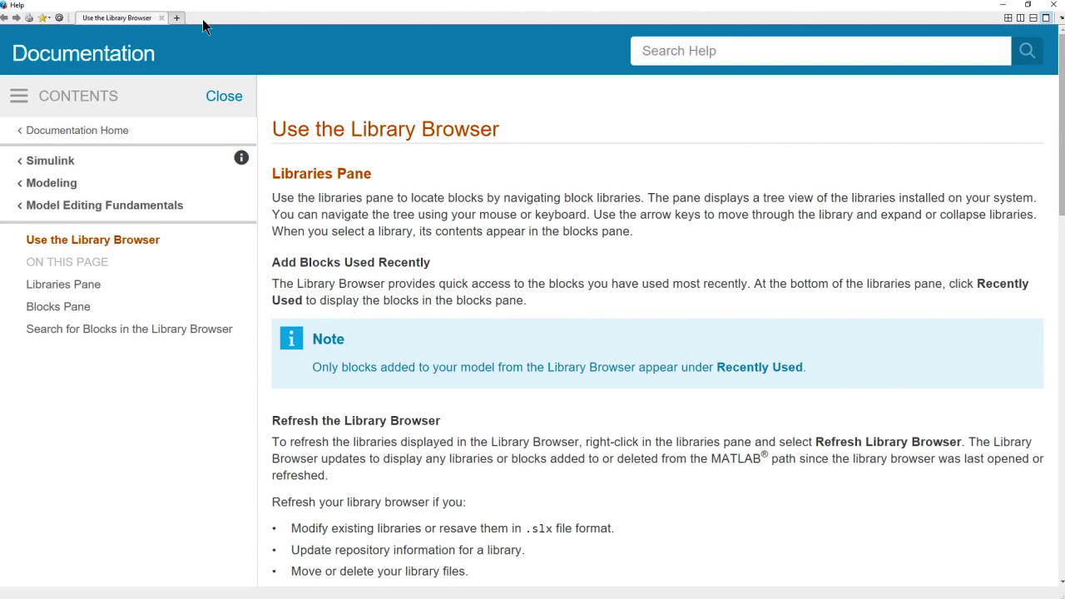
click(97, 131)
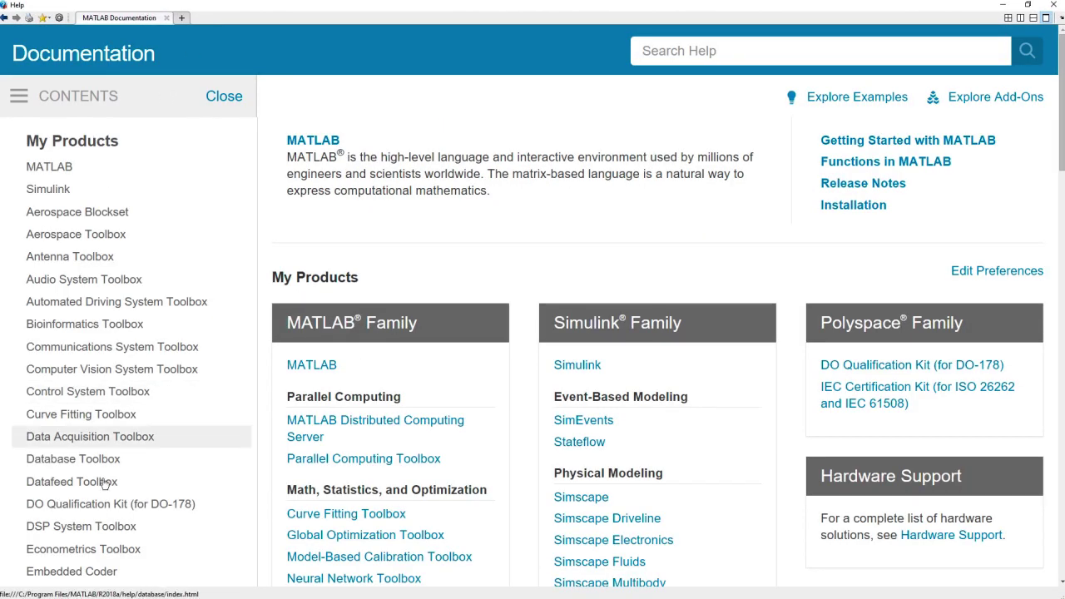
scroll(104, 483, down, 1)
scroll(104, 485, down, 5)
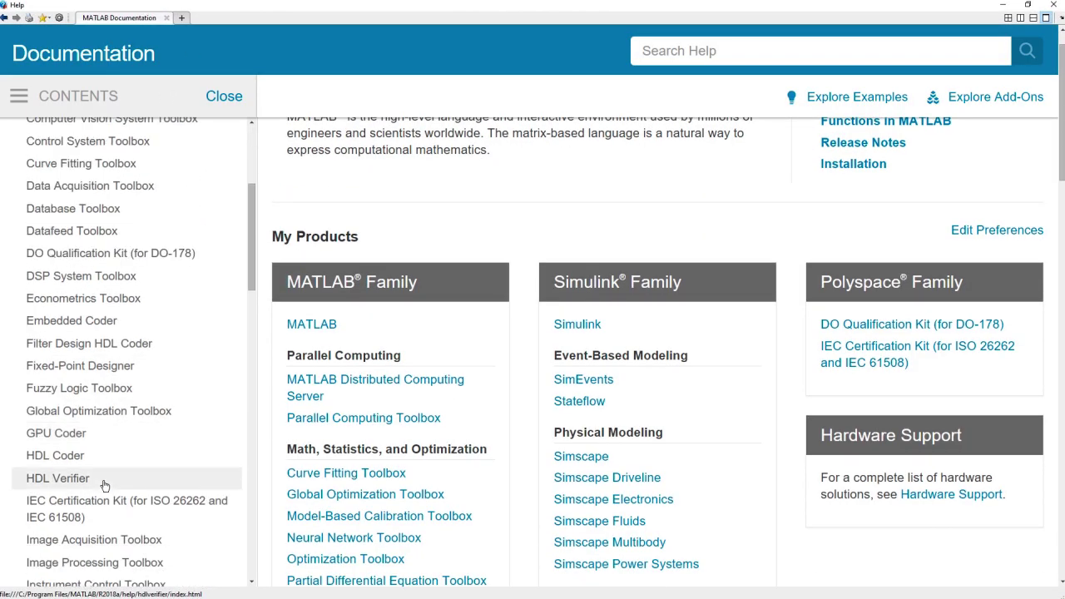
scroll(104, 485, down, 7)
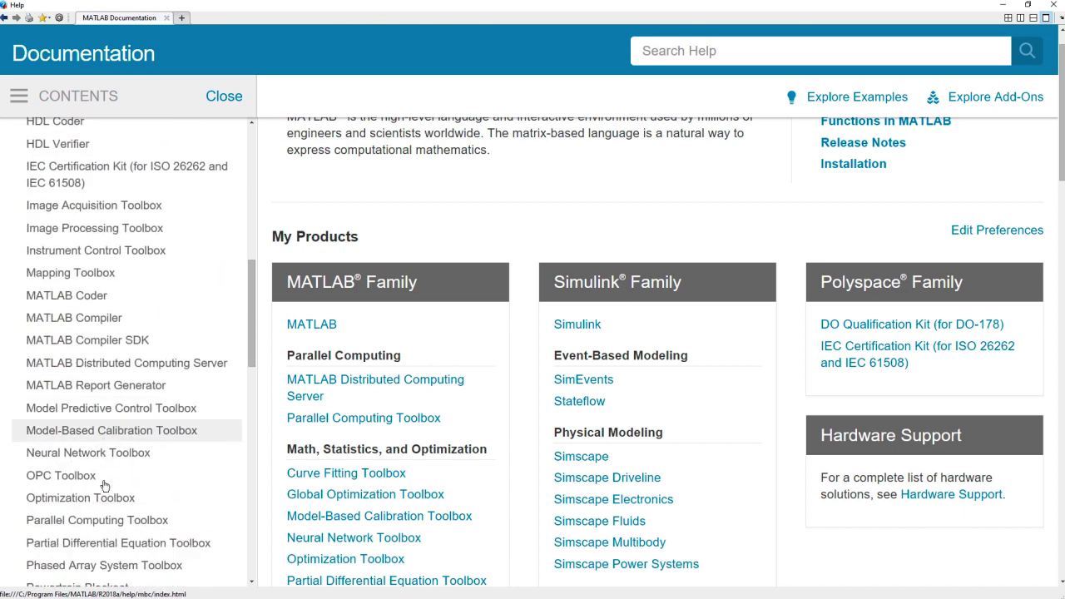
scroll(104, 485, down, 3)
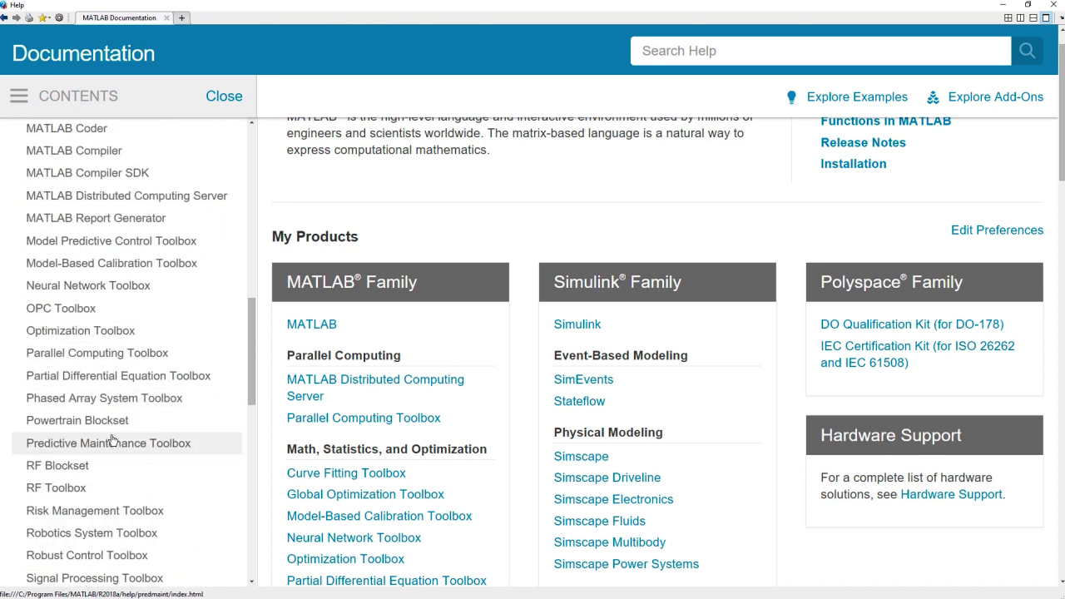
click(111, 421)
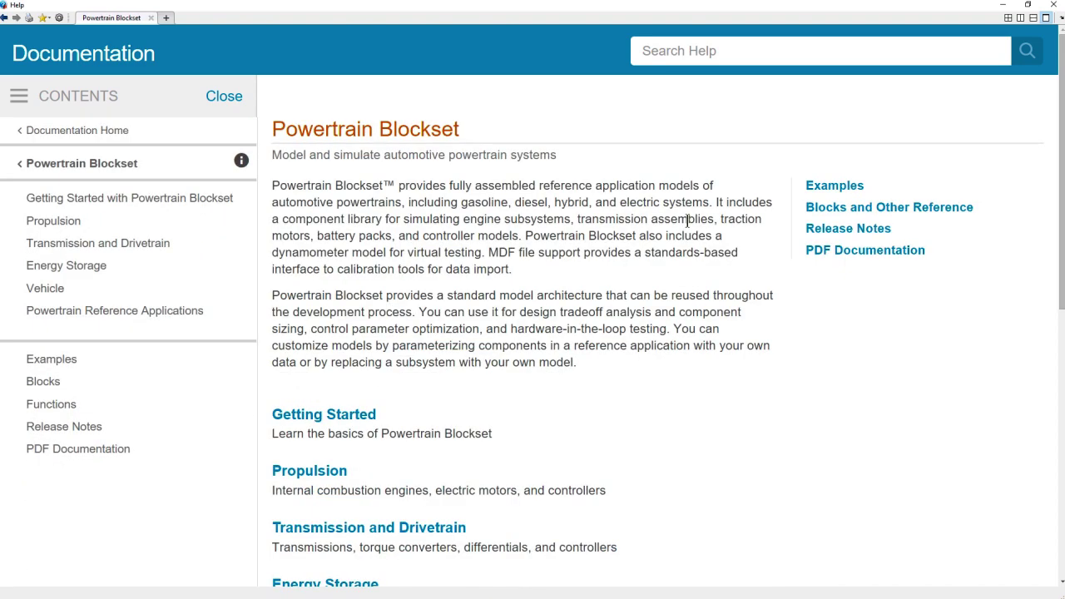
- Open the Powertrain Blockset examples and review the available reference application projects
click(830, 188)
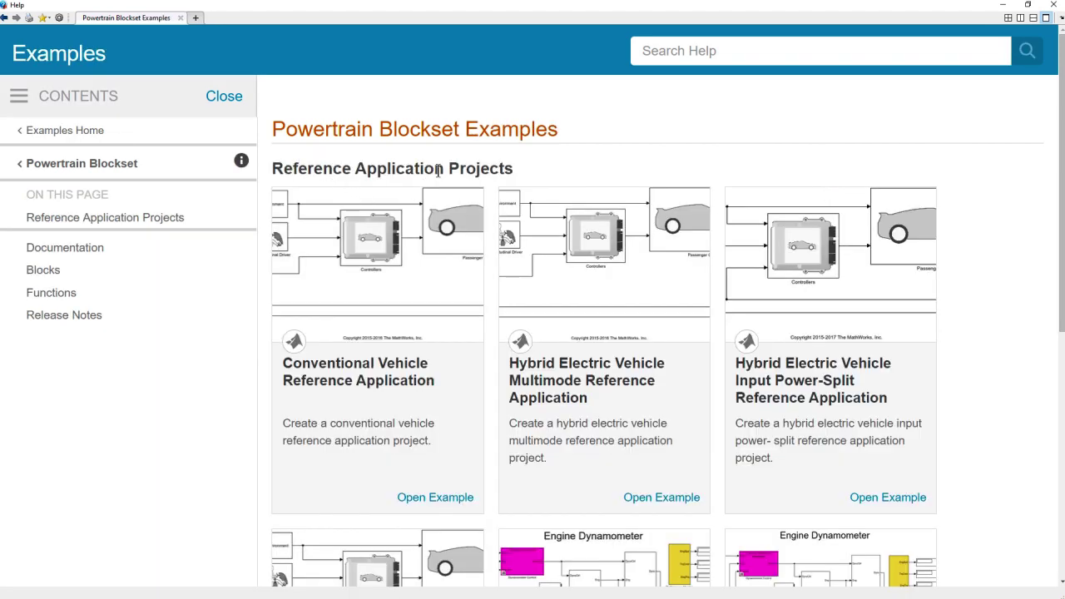
scroll(480, 311, down, 1)
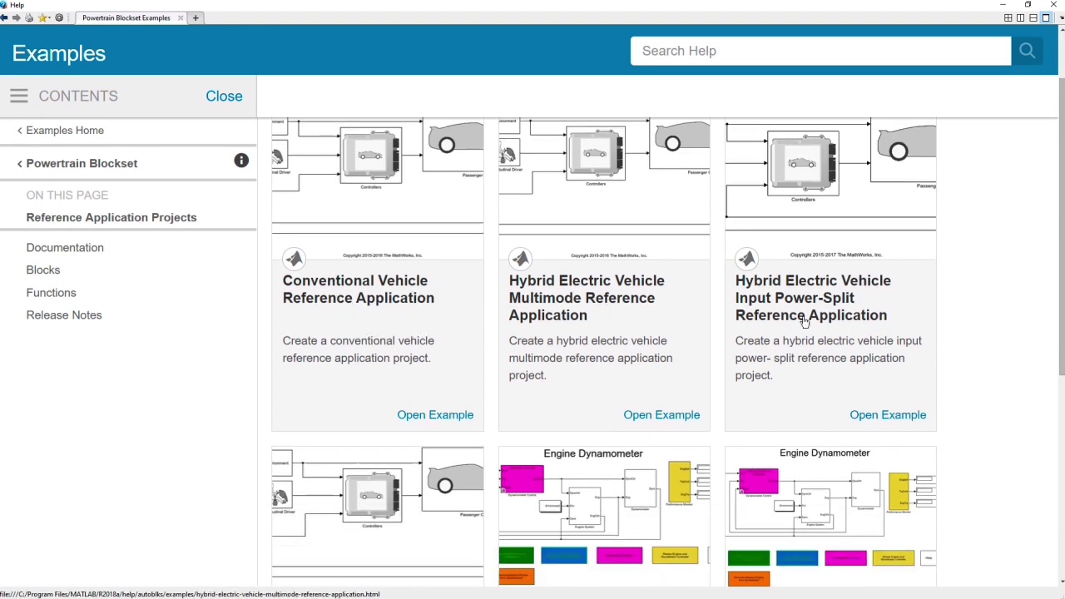
scroll(814, 356, down, 1)
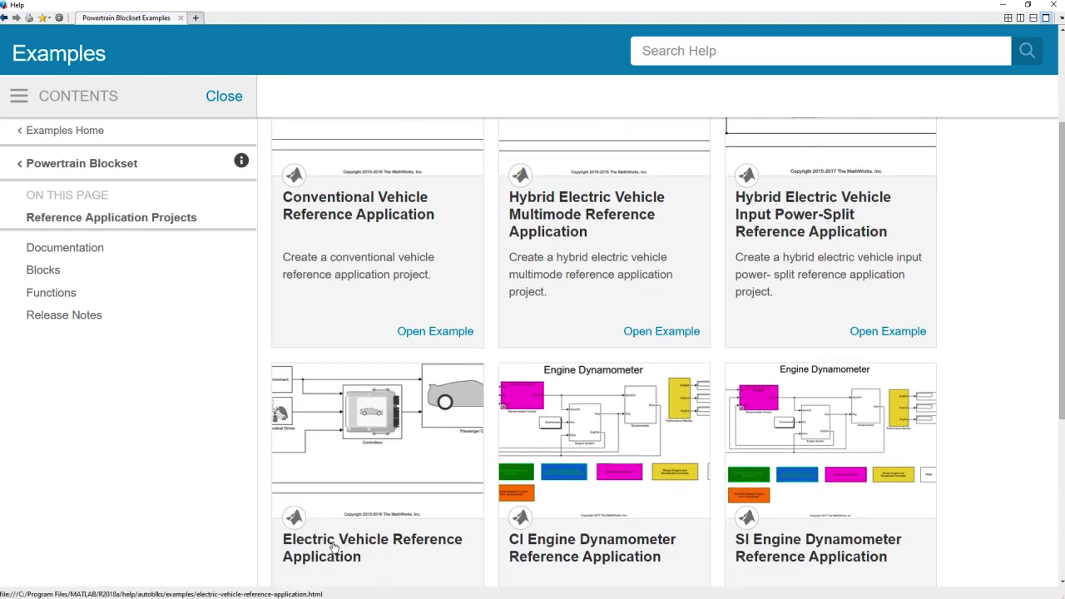
scroll(337, 537, down, 1)
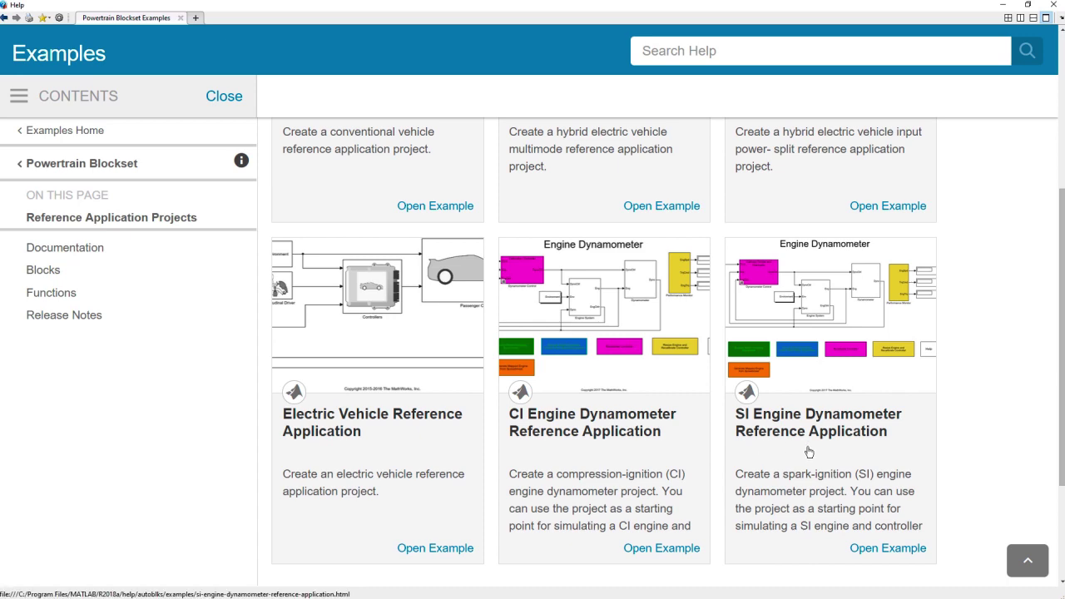
scroll(806, 455, up, 2)
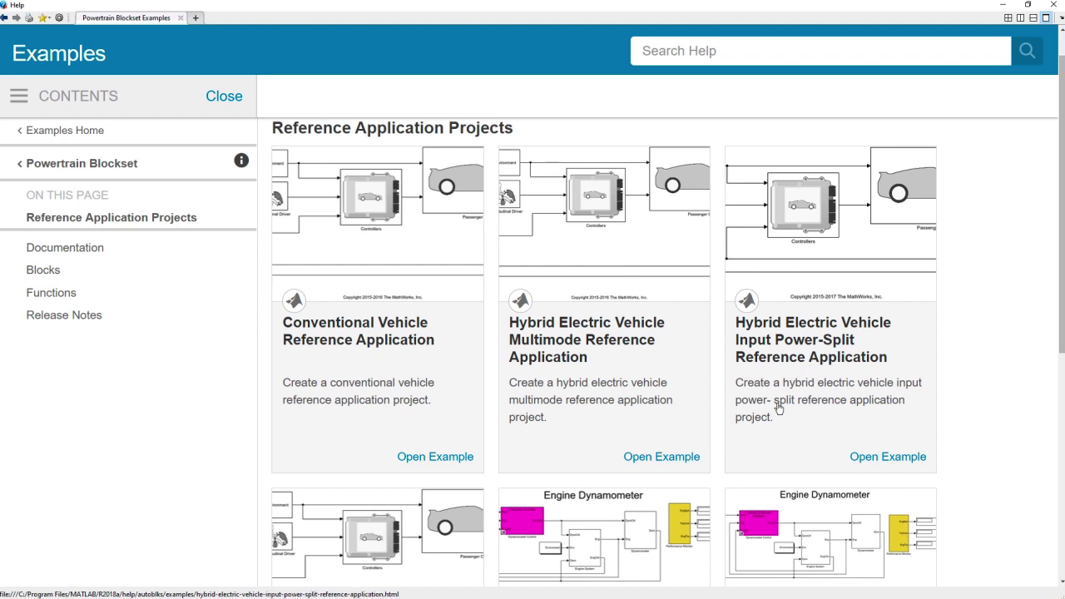
- Open the Hybrid Electric Vehicle Input Power-Split Reference Application documentation and read through its subsystems, options and controller description
scroll(779, 402, down, 1)
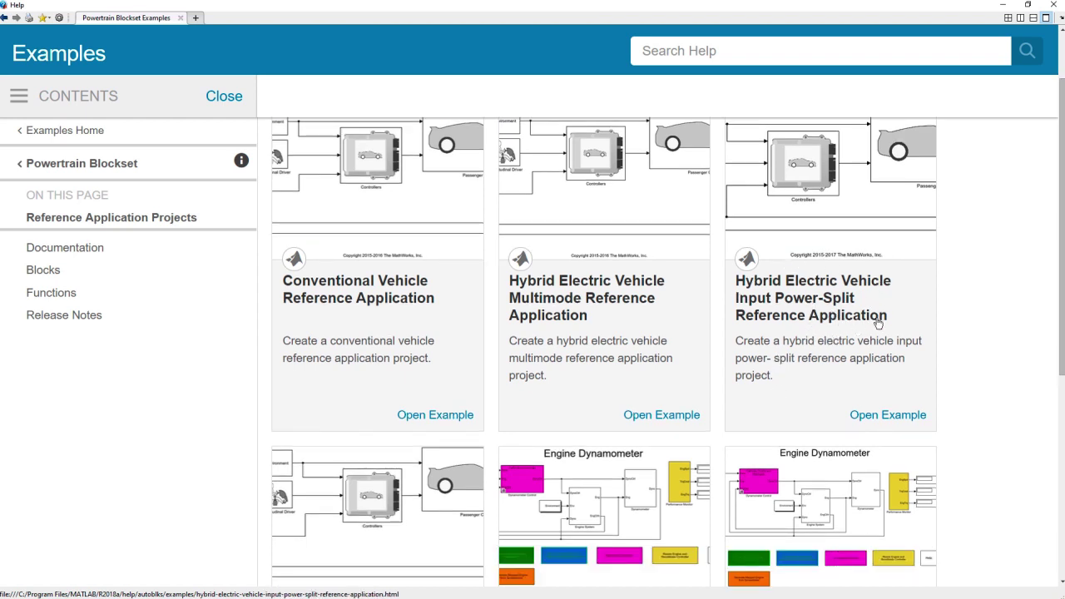
click(872, 417)
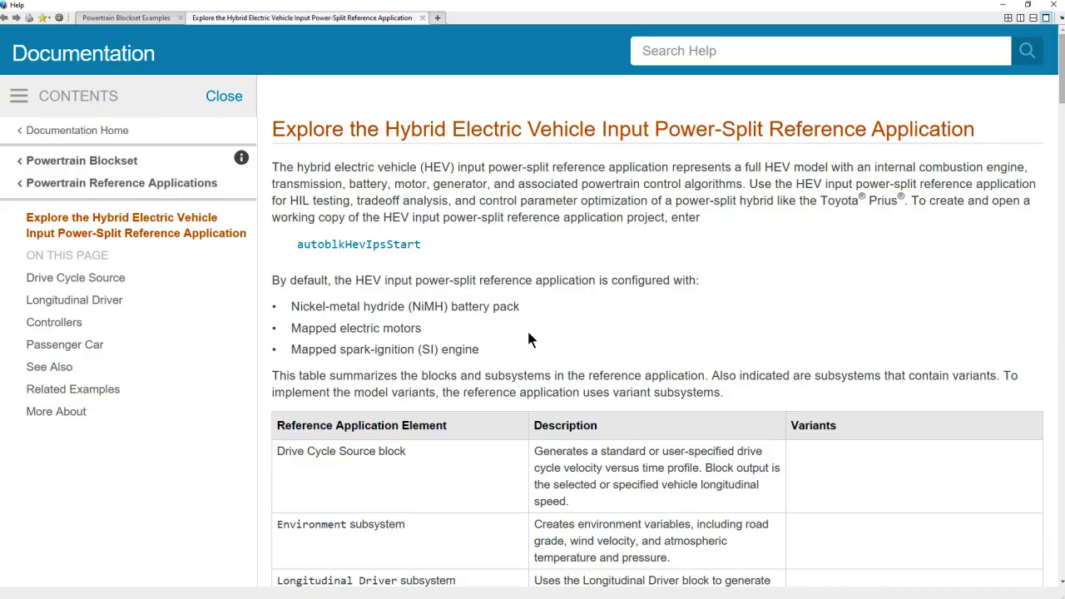
scroll(539, 345, down, 5)
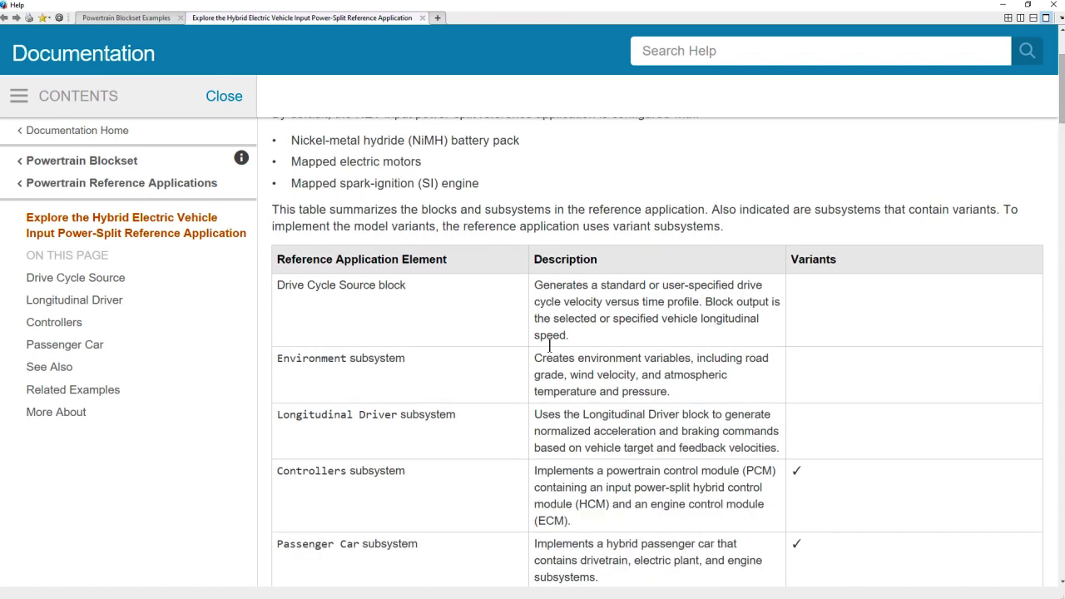
scroll(632, 358, down, 6)
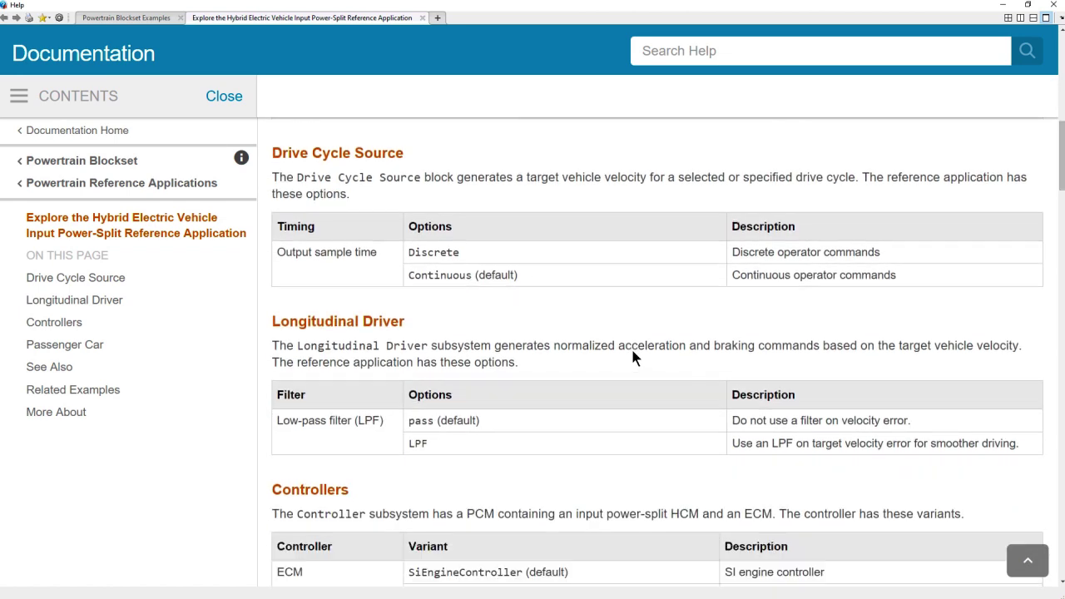
scroll(632, 355, down, 9)
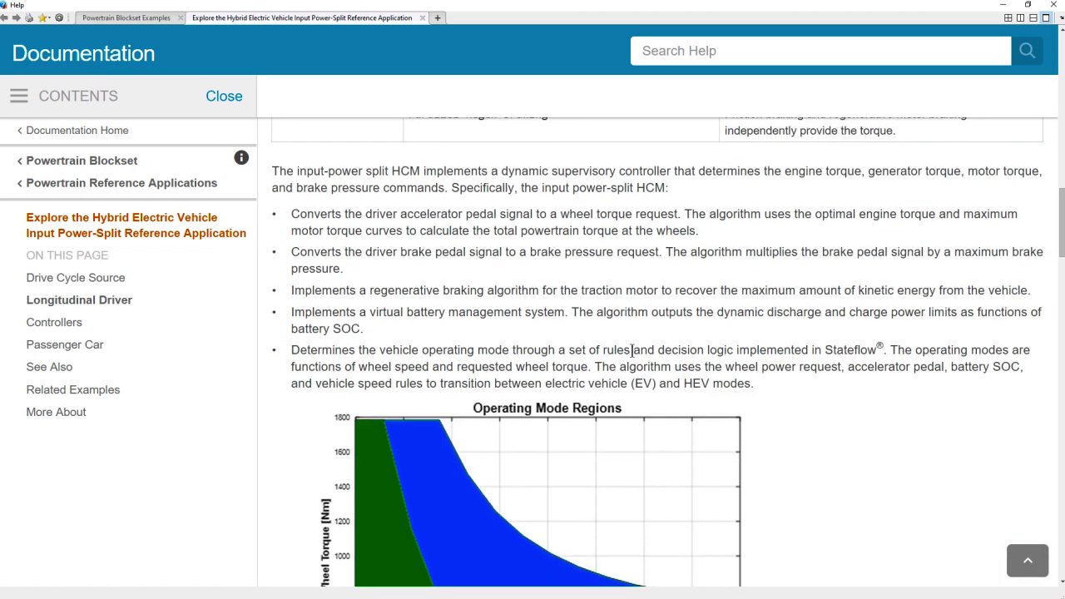
scroll(632, 358, up, 7)
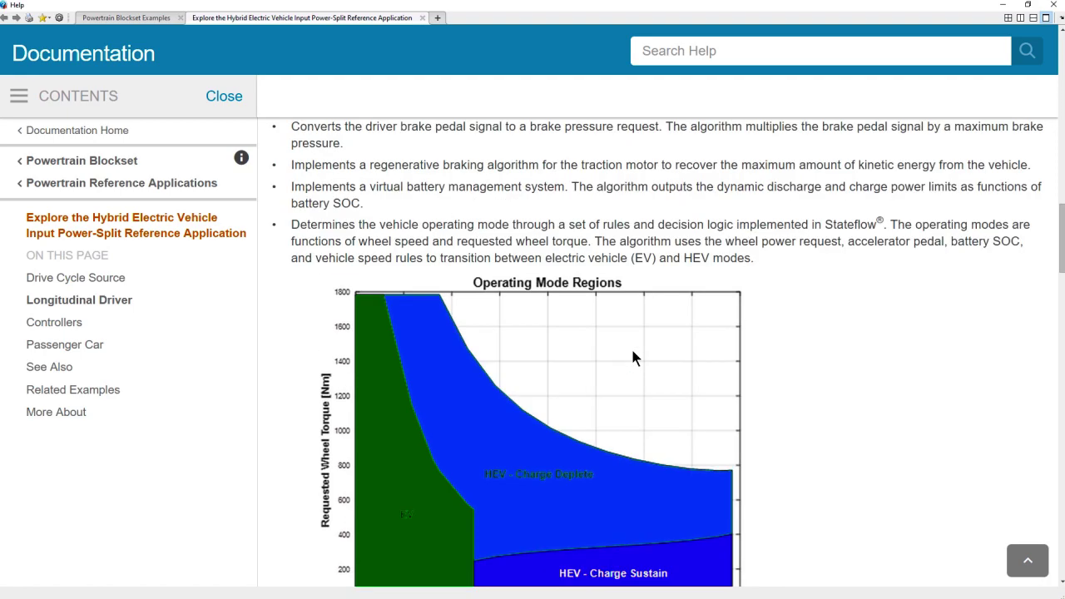
scroll(632, 358, up, 15)
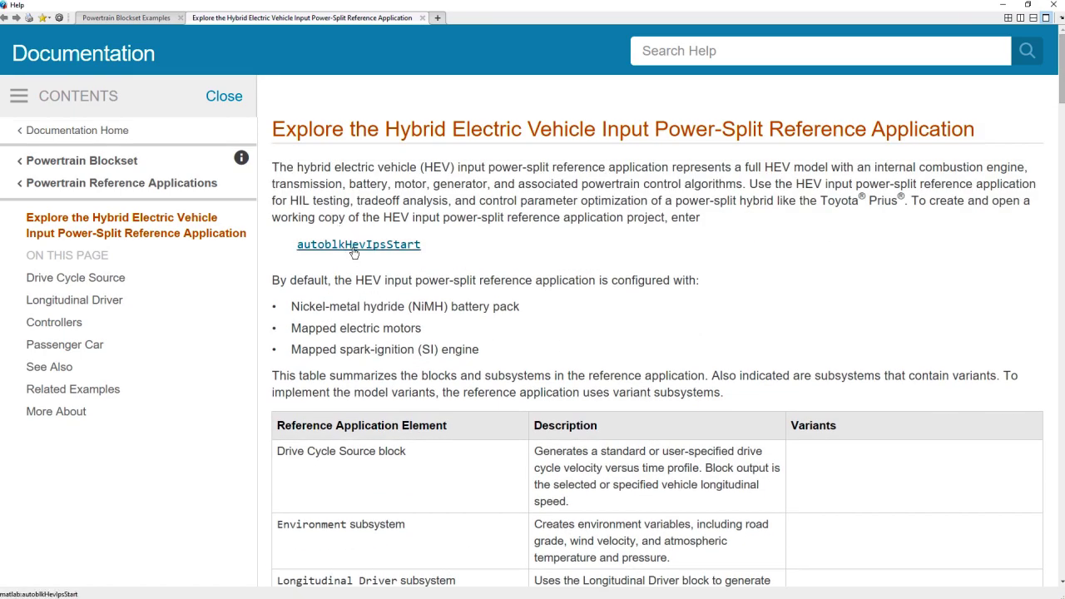
- Create a working copy of the project with autoblkHevIpsStart and examine the Engine subsystem inside the Passenger Car
click(356, 250)
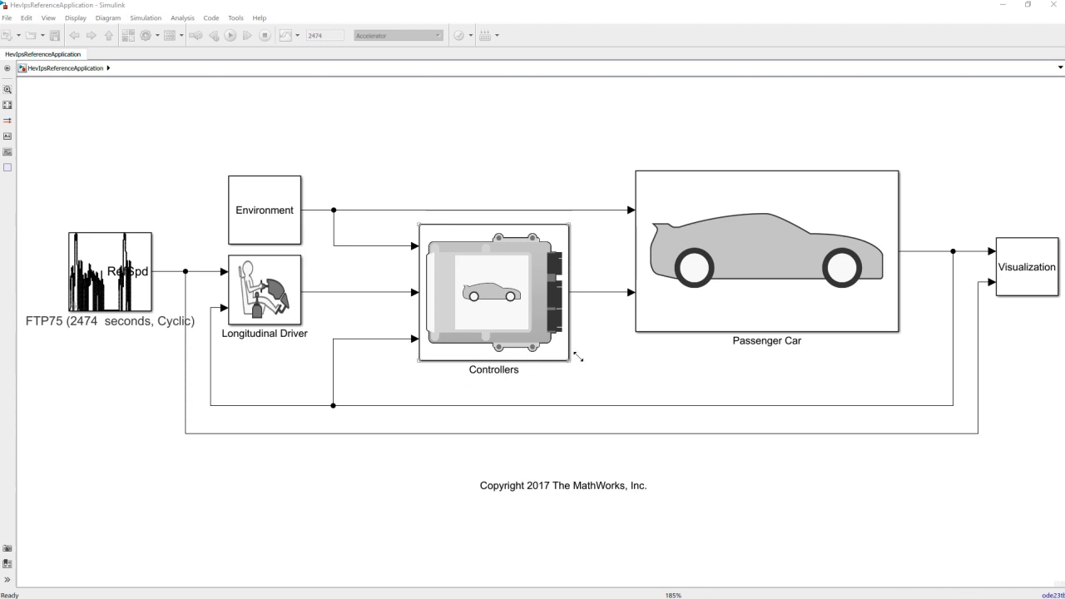
double_click(744, 320)
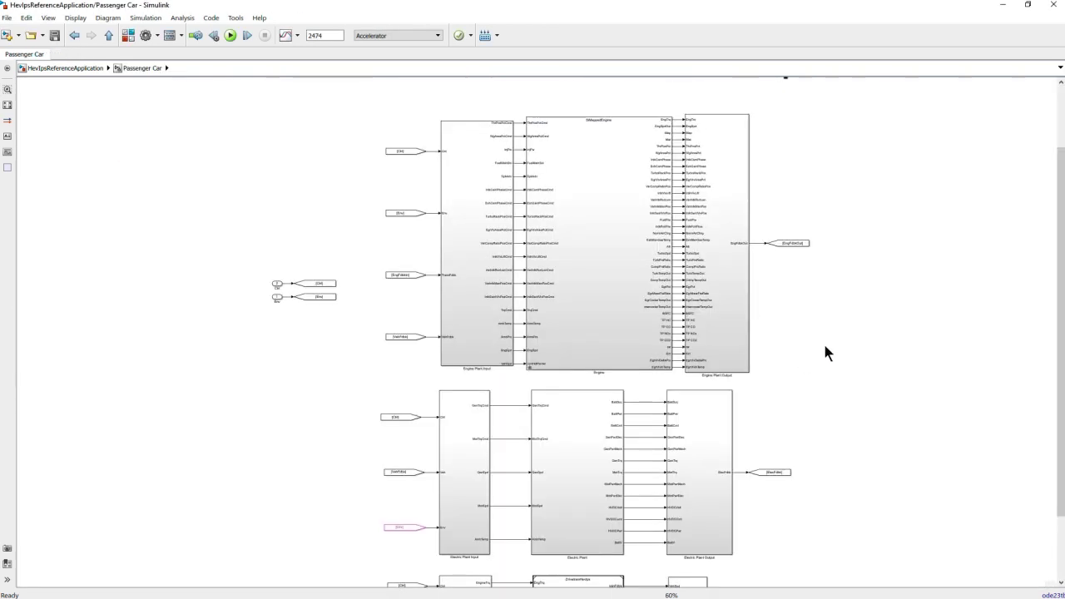
scroll(664, 342, down, 2)
scroll(556, 364, up, 8)
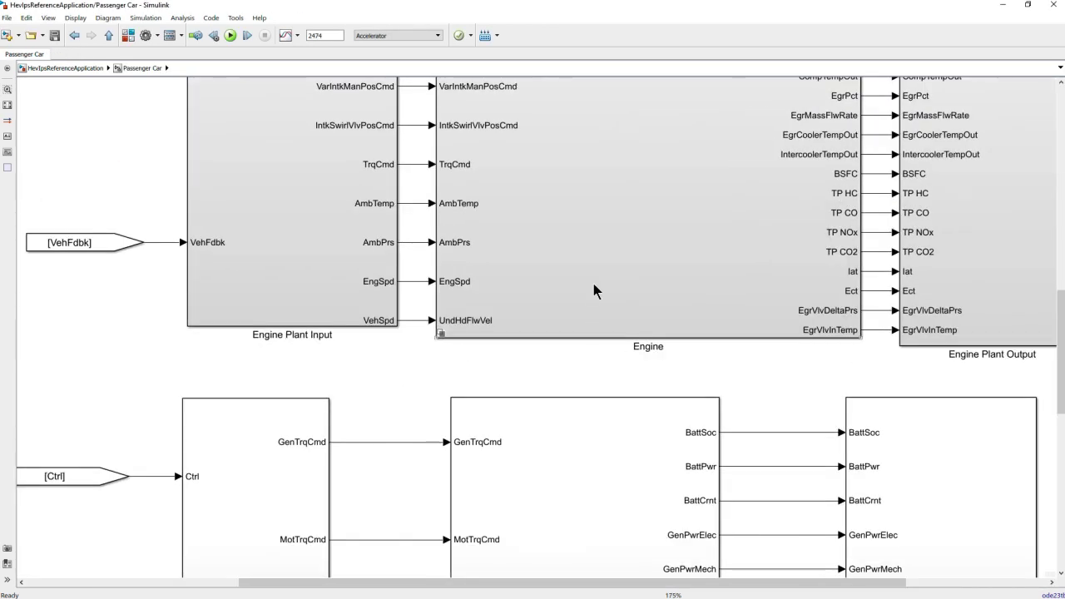
click(593, 284)
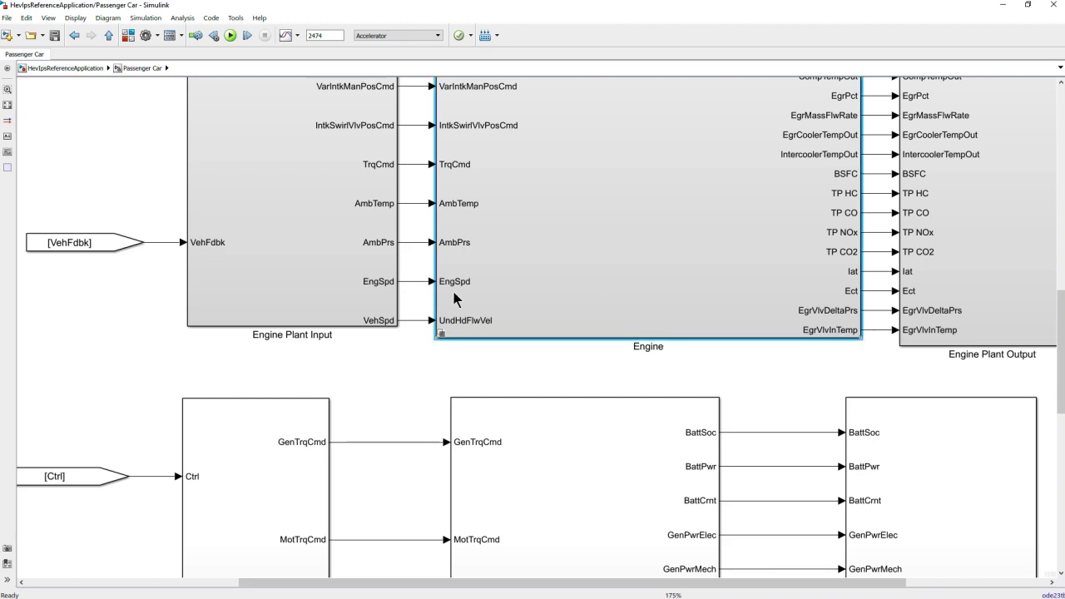
- Locate the Electric Plant subsystem below the Engine in the Passenger Car and open it
scroll(457, 297, down, 6)
click(500, 460)
drag(238, 496, 217, 378)
scroll(511, 364, up, 4)
scroll(459, 428, down, 1)
click(447, 448)
double_click(439, 325)
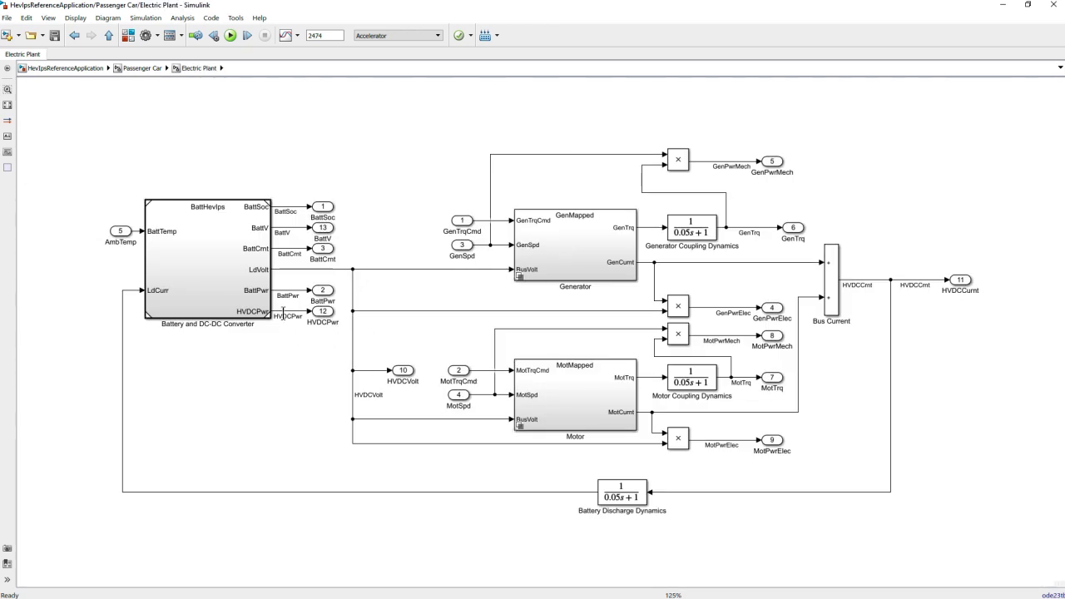
- Open the BattHevIps model of the Battery and DC-DC Converter block and inspect its battery pack and converter
double_click(194, 266)
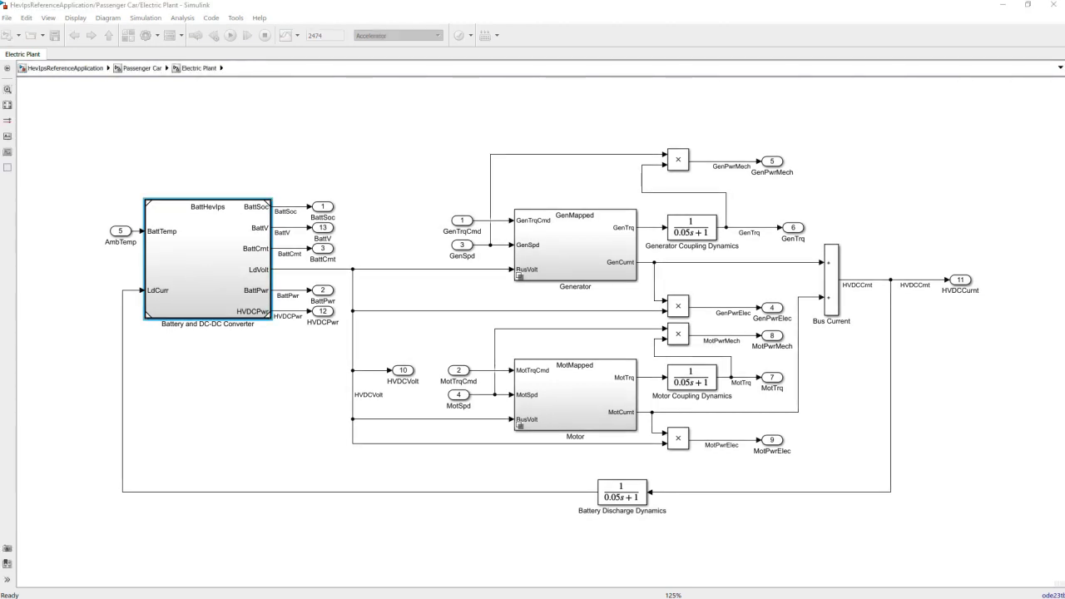
double_click(510, 169)
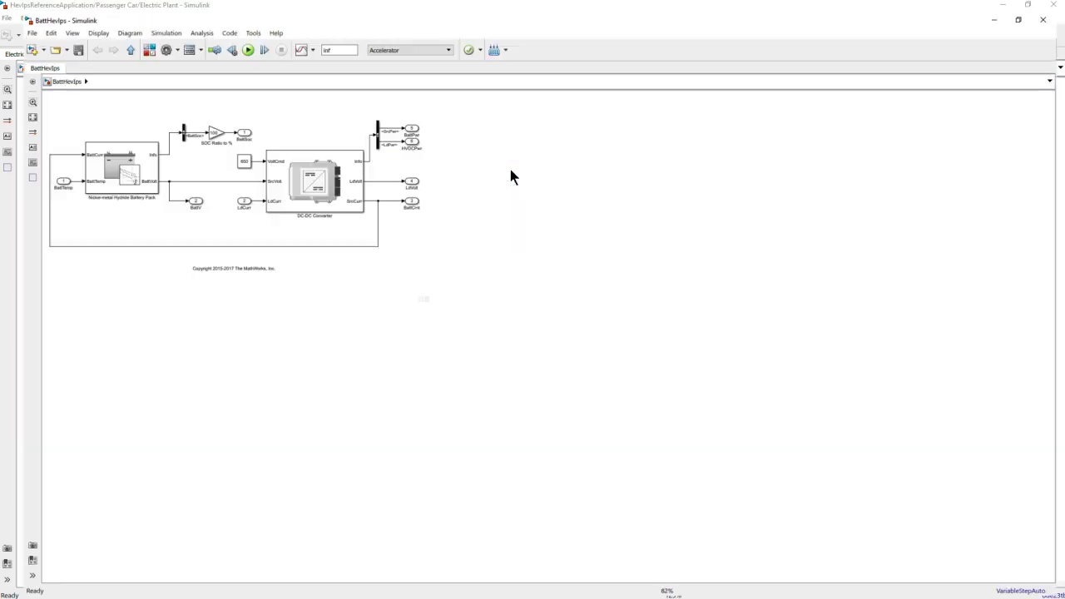
key(space)
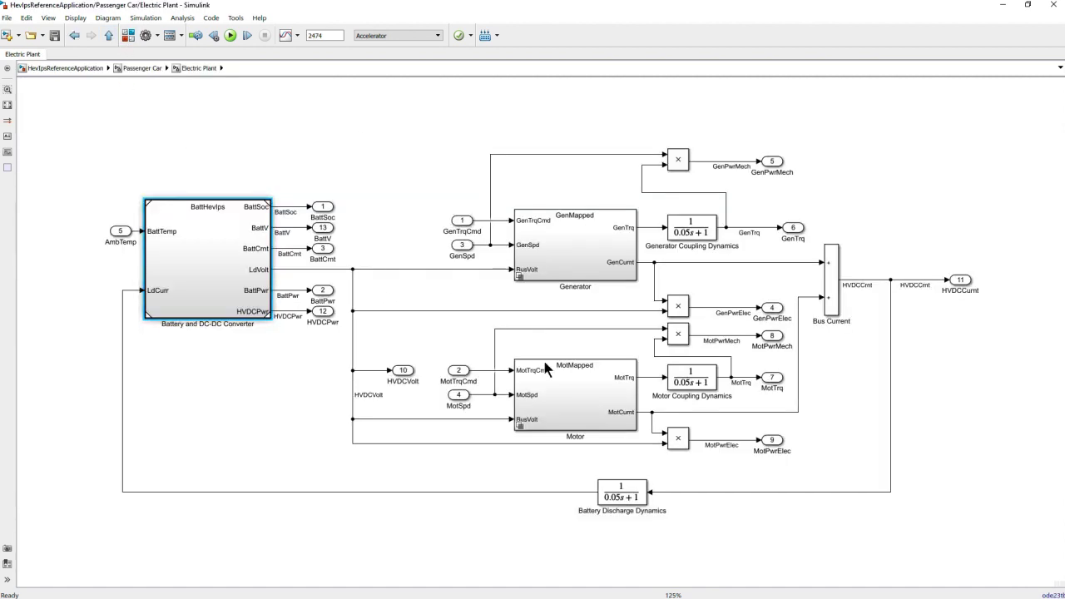
- Open the Electric Plant's Motor variant subsystem and inspect its MotMapped model
scroll(558, 387, up, 3)
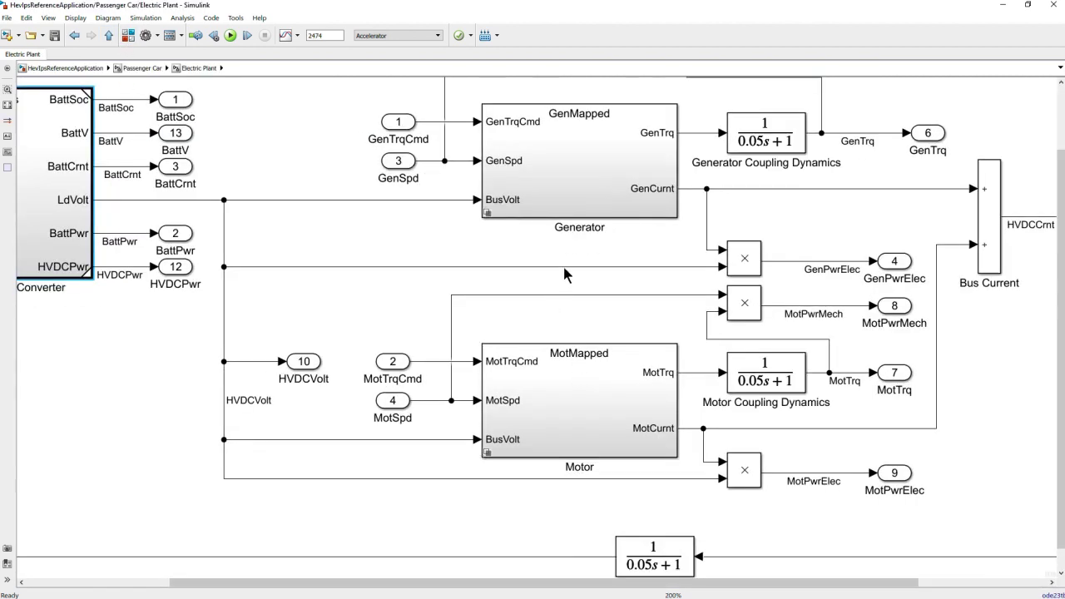
double_click(538, 405)
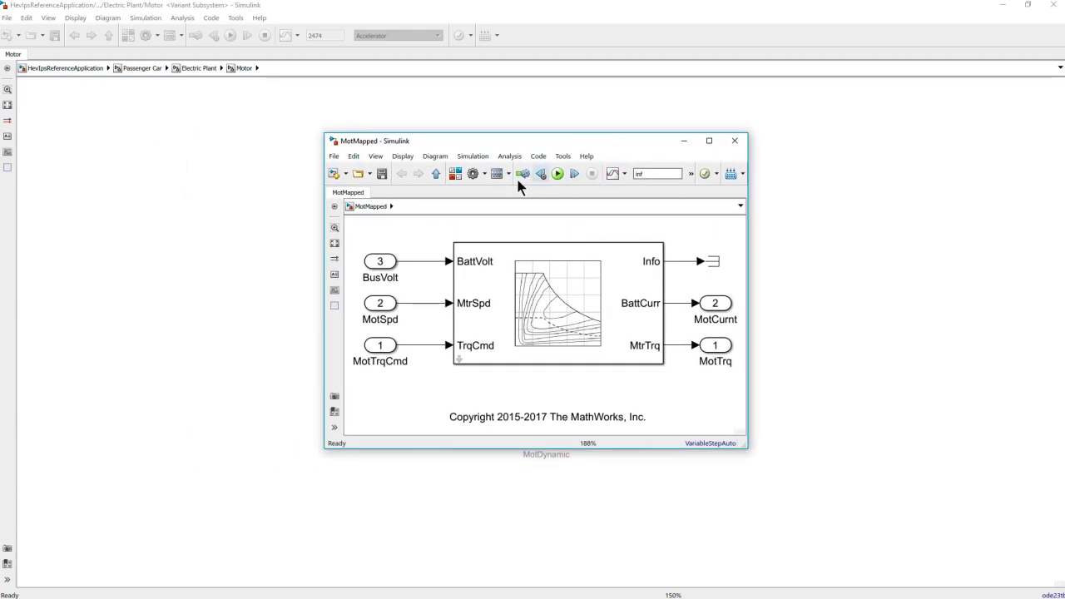
click(435, 173)
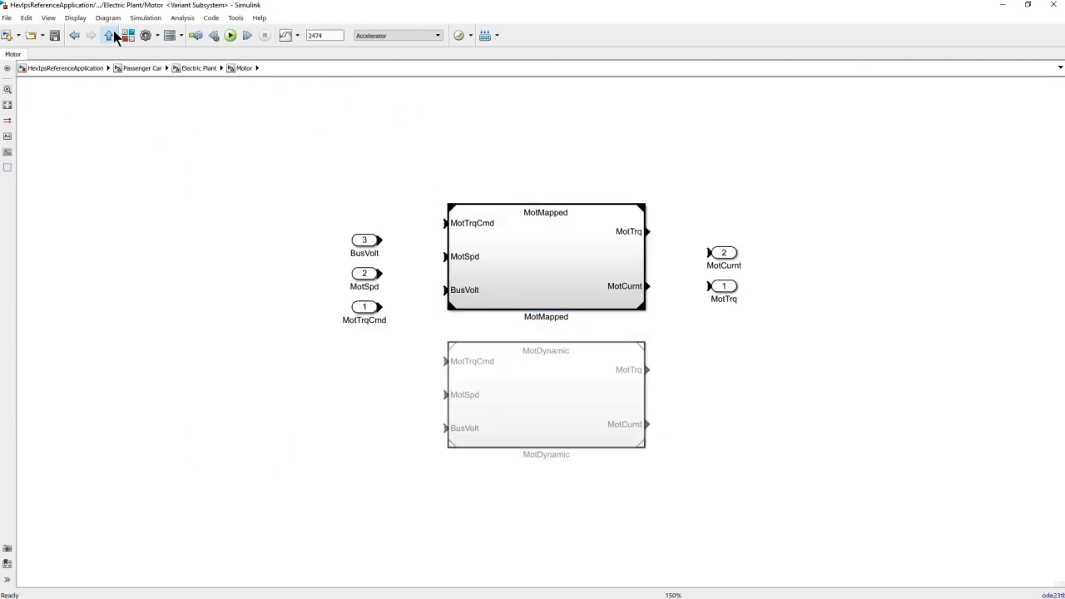
- Return to the Passenger Car level and open the Drivetrain block's DrivetrainHevIps model, fitted to the view
click(108, 35)
click(108, 35)
double_click(458, 481)
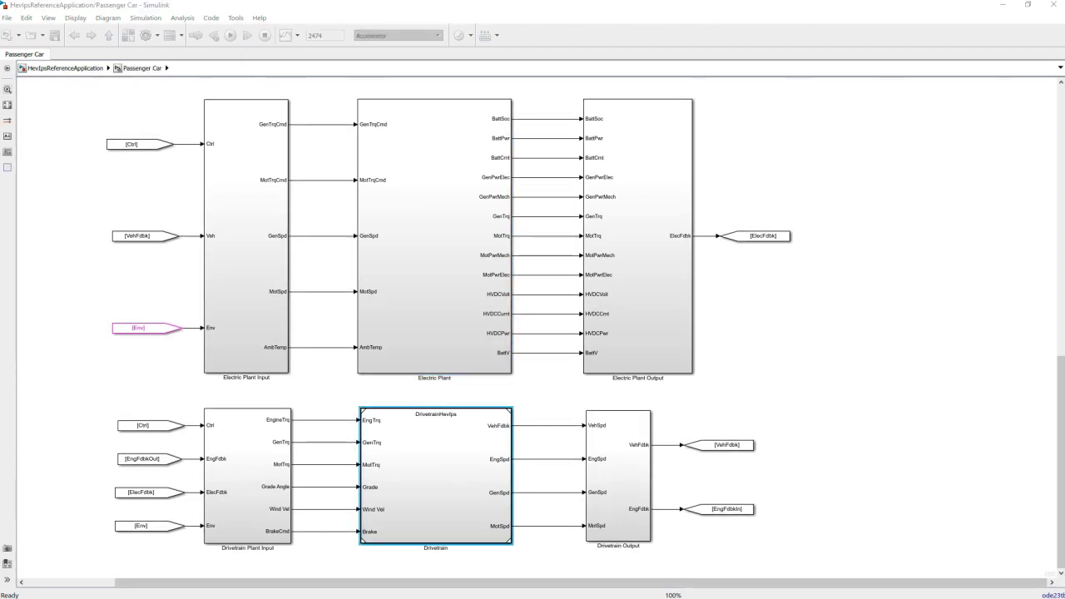
double_click(657, 147)
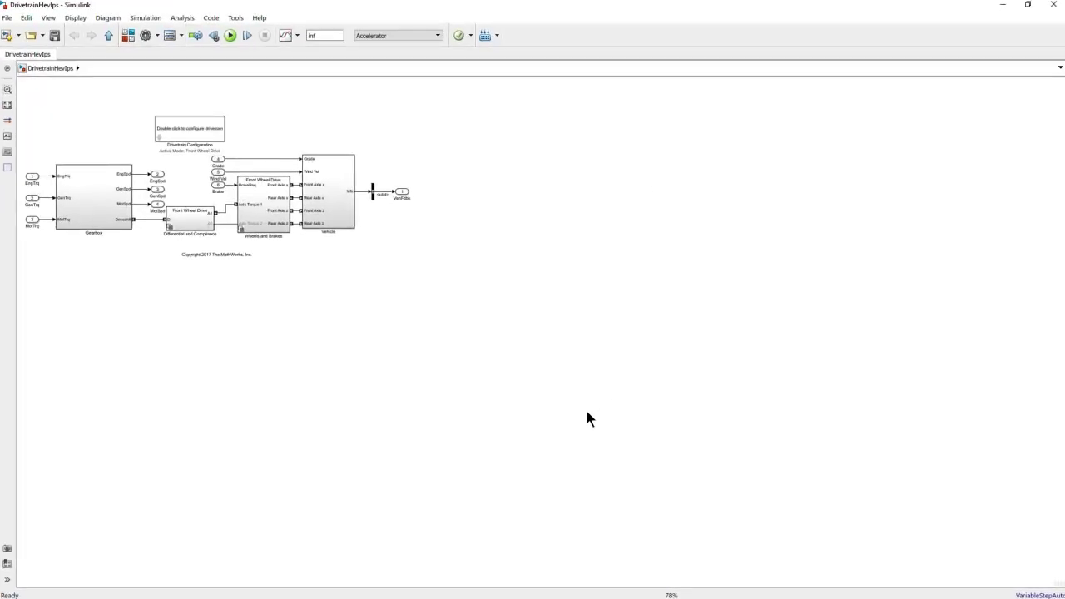
key(space)
- Open the Gearbox subsystem, examine gear blocks P1 and P2, and return to the drivetrain level
double_click(244, 379)
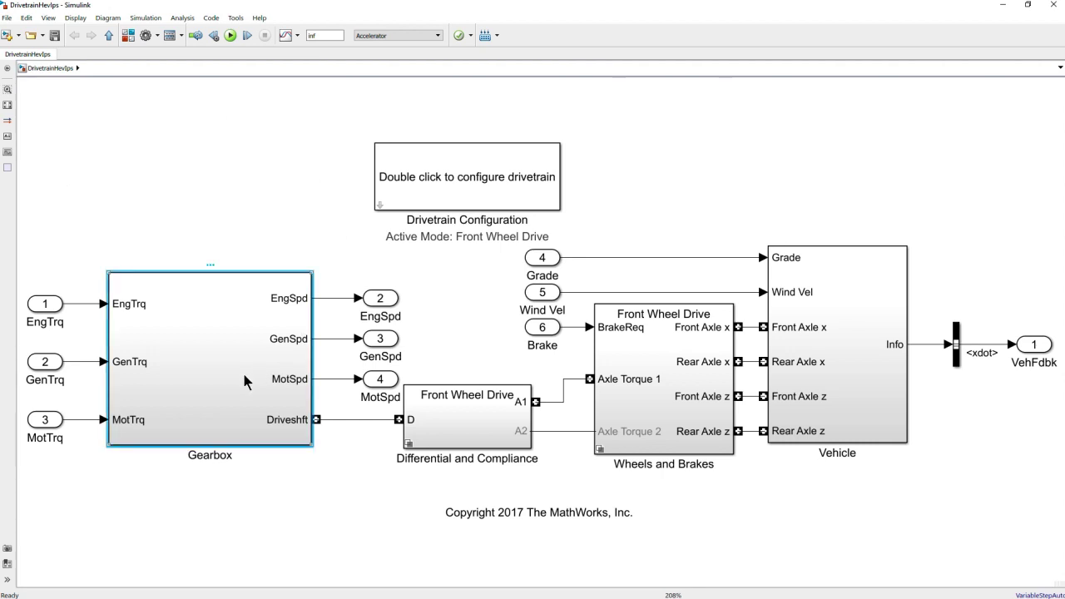
key(space)
click(486, 376)
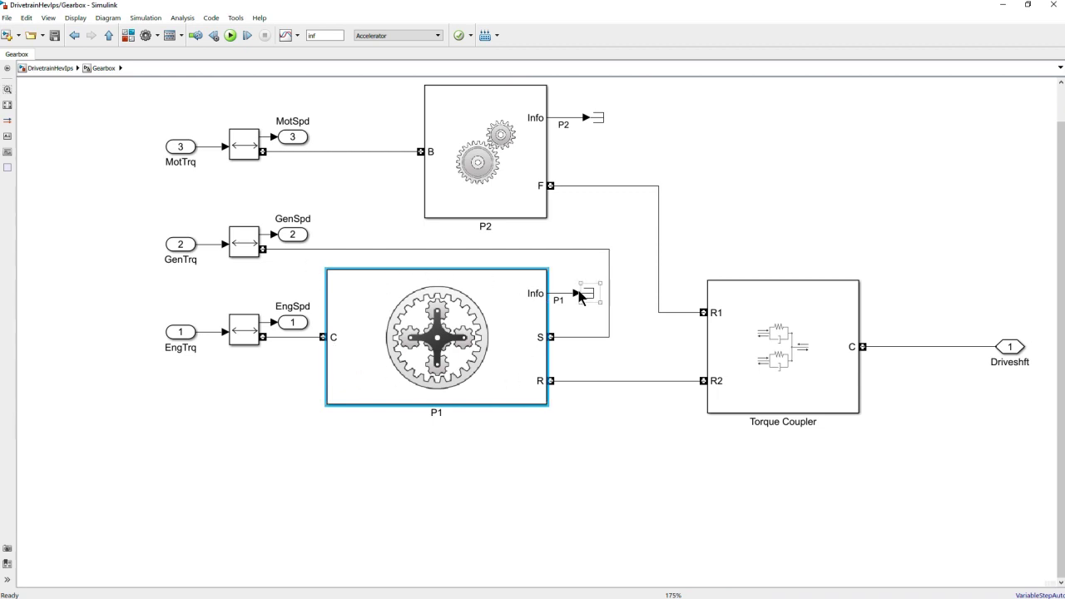
click(470, 163)
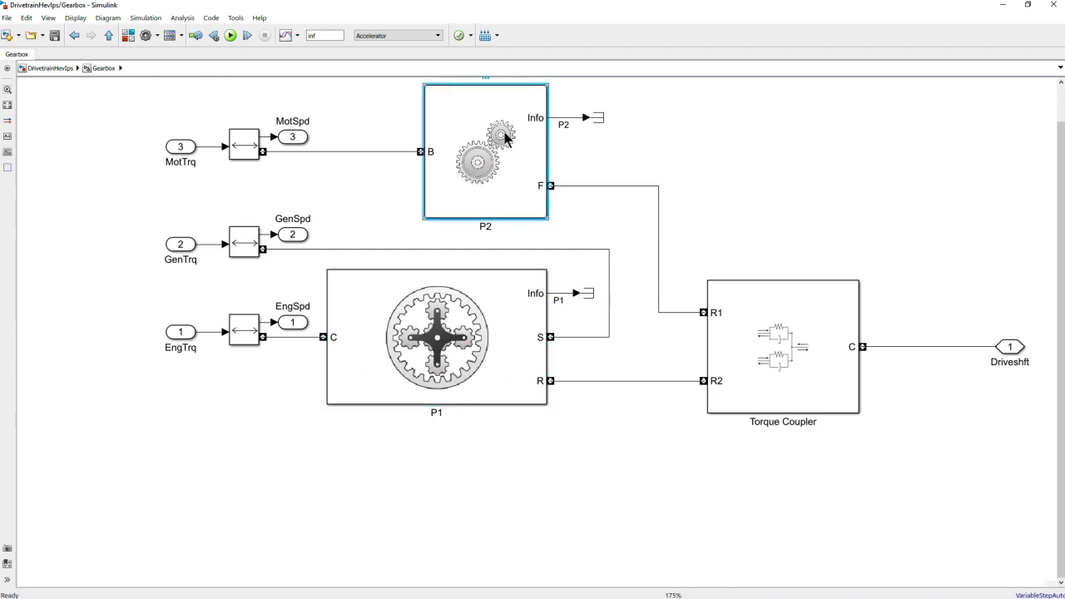
click(108, 36)
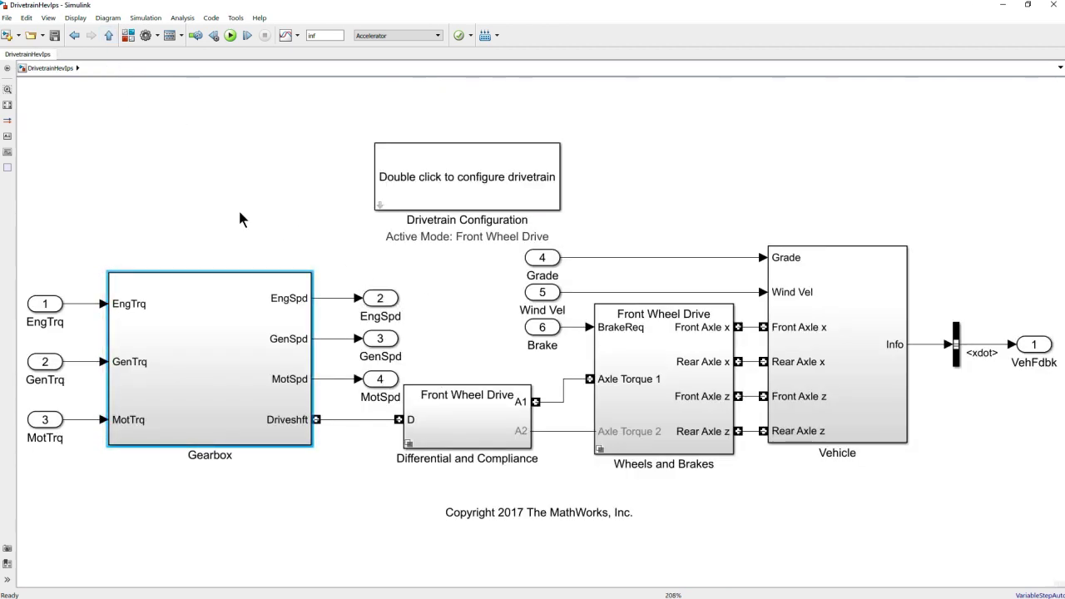
- Review the Drivetrain Mode options of the Drivetrain Configuration block without changing the mode
double_click(436, 193)
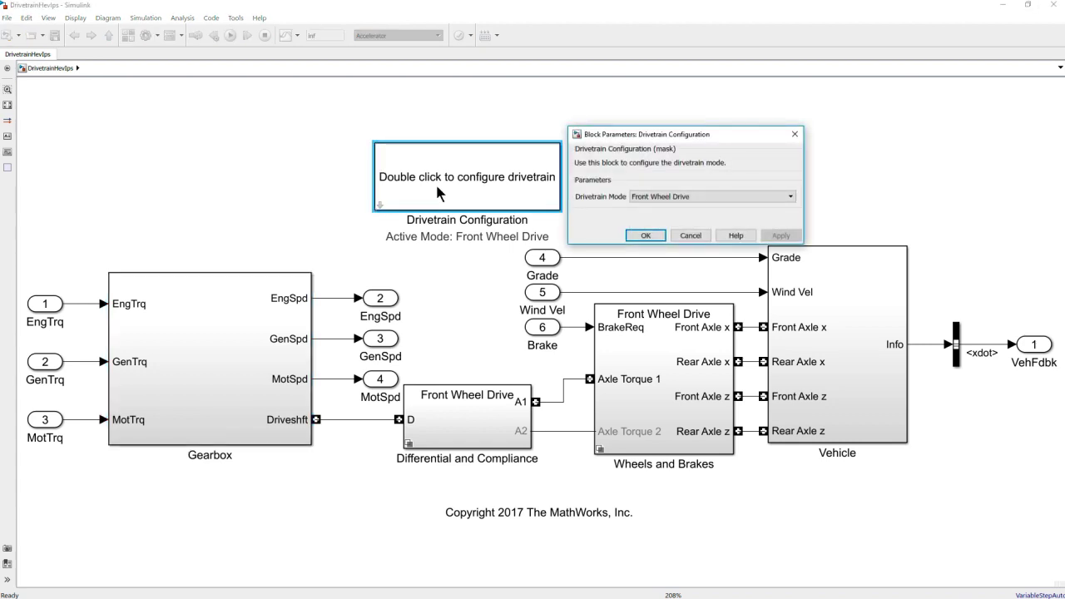
click(692, 197)
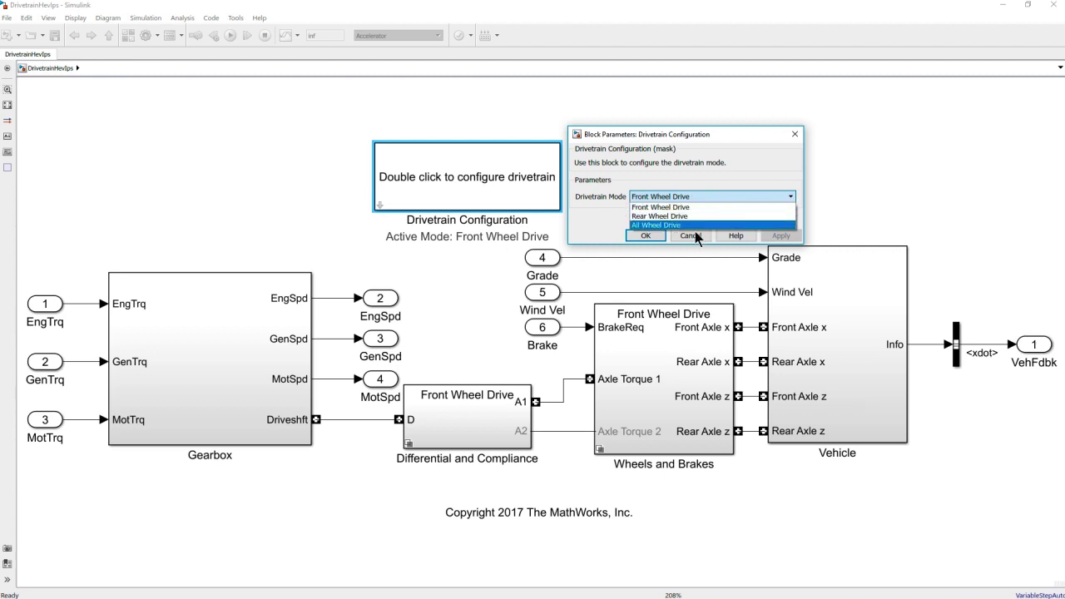
click(692, 236)
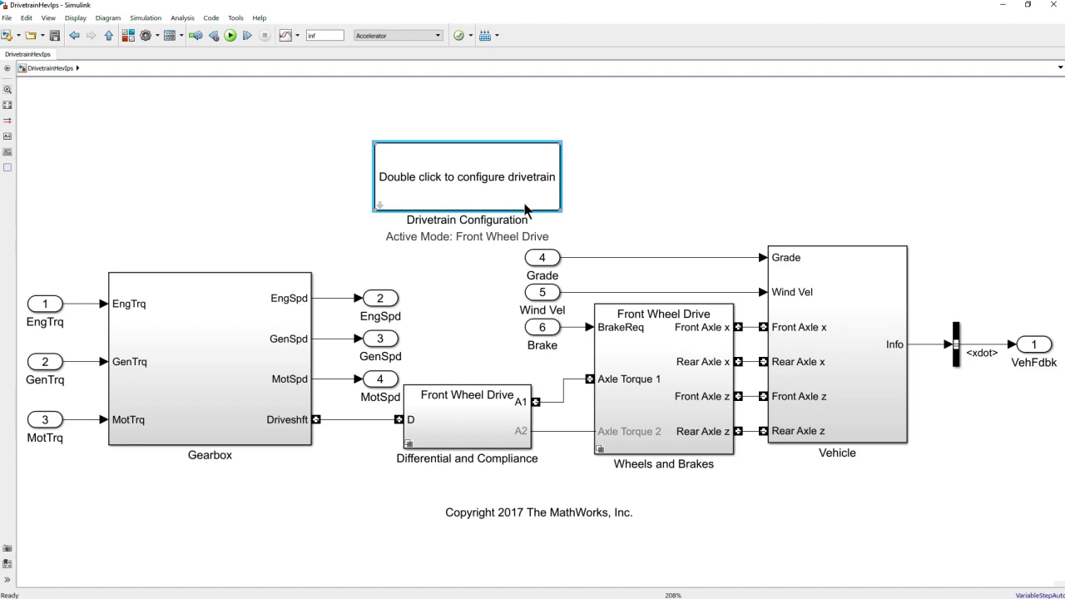
- Locate the variant badge on the Differential and Compliance block and open the block to view its drive variants
scroll(454, 275, down, 2)
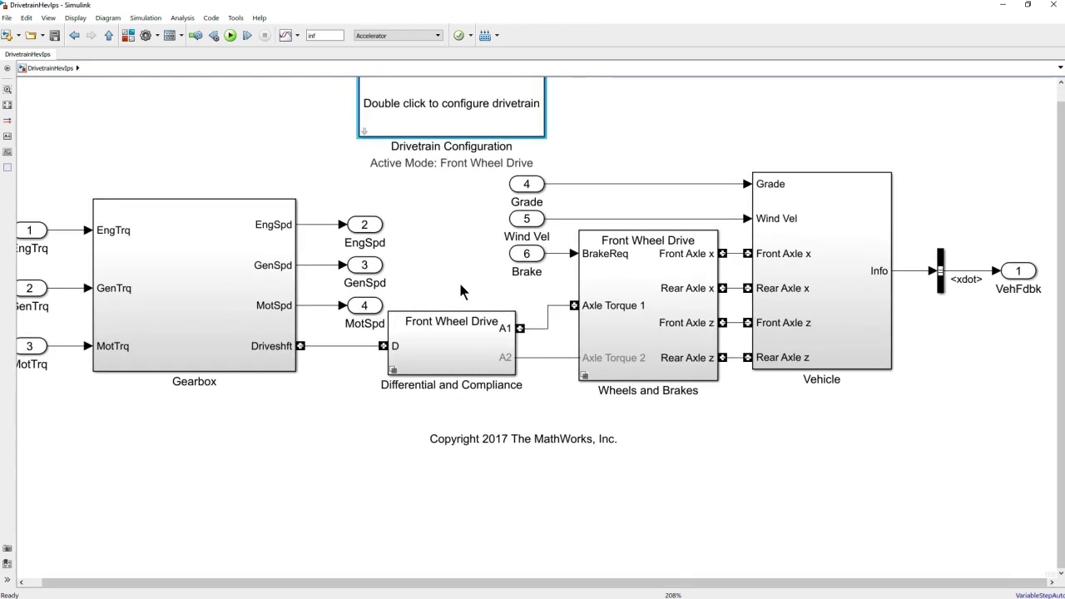
scroll(488, 347, up, 7)
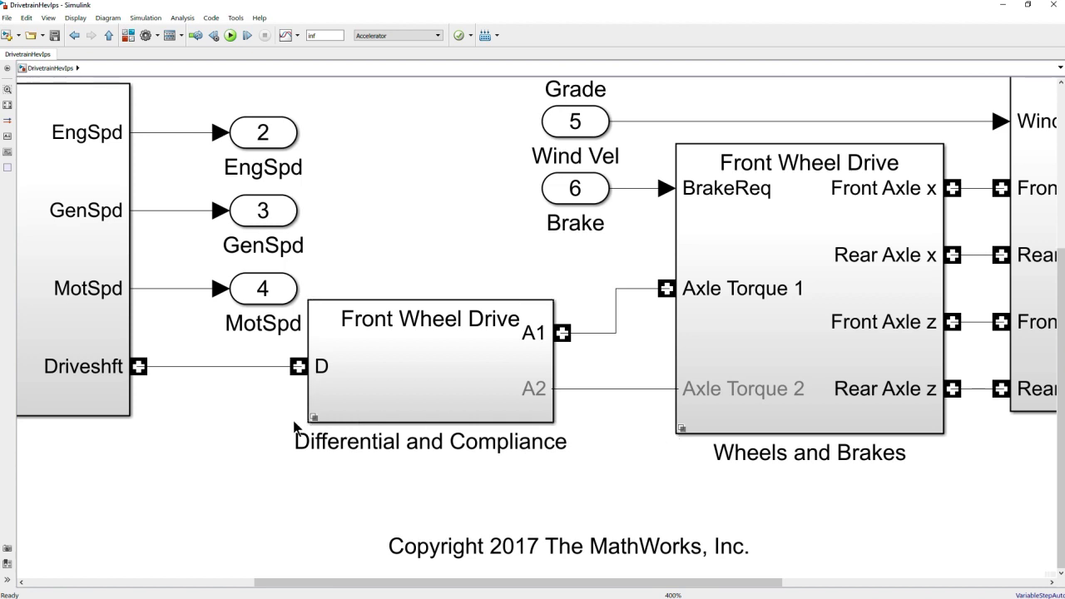
scroll(295, 423, up, 10)
click(361, 403)
click(344, 403)
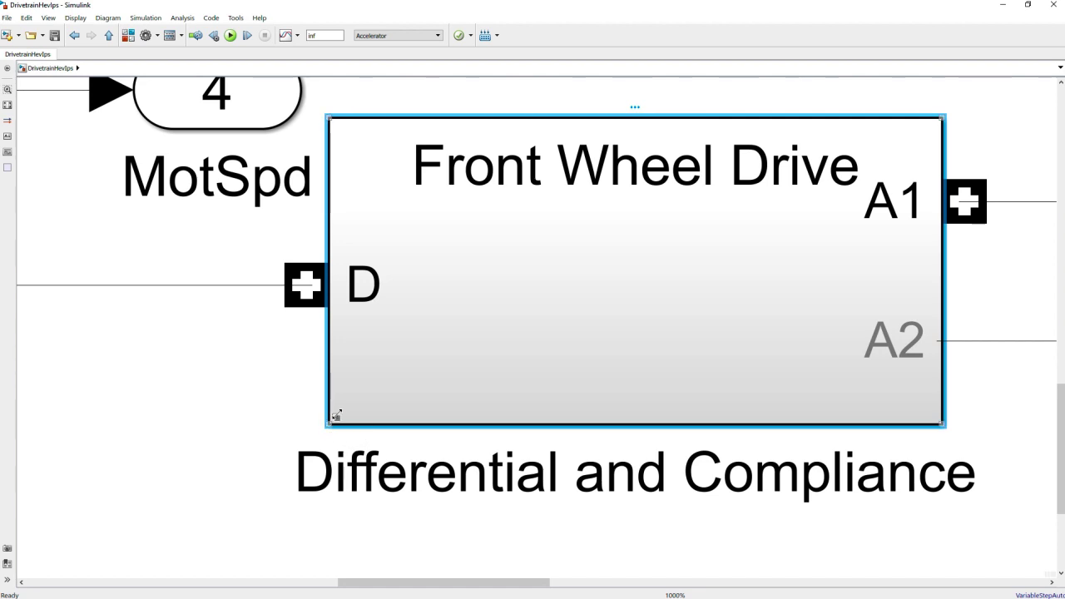
scroll(340, 409, down, 7)
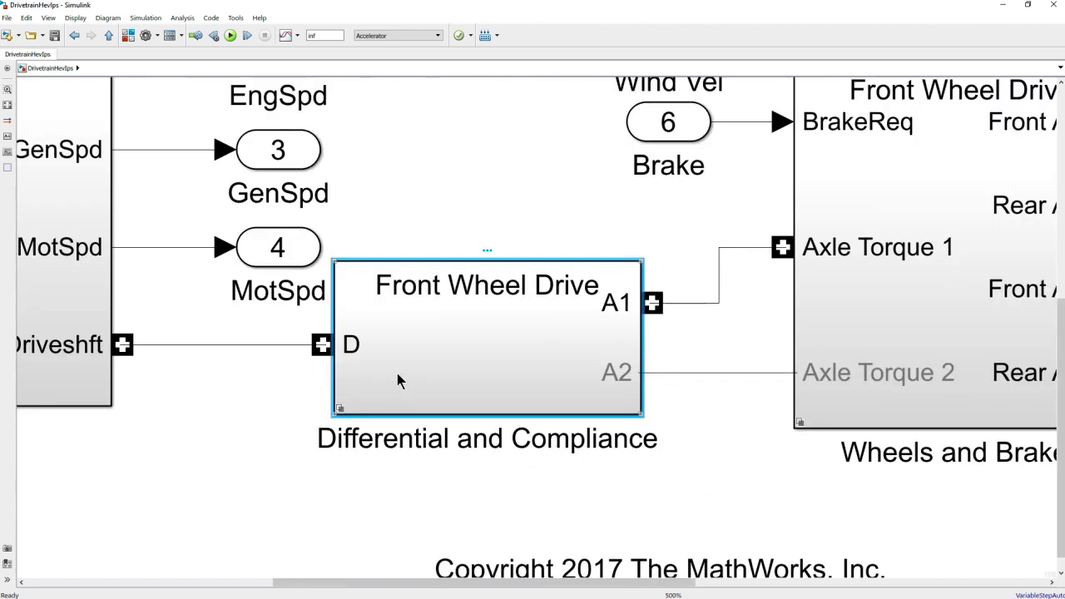
double_click(397, 380)
scroll(579, 338, up, 5)
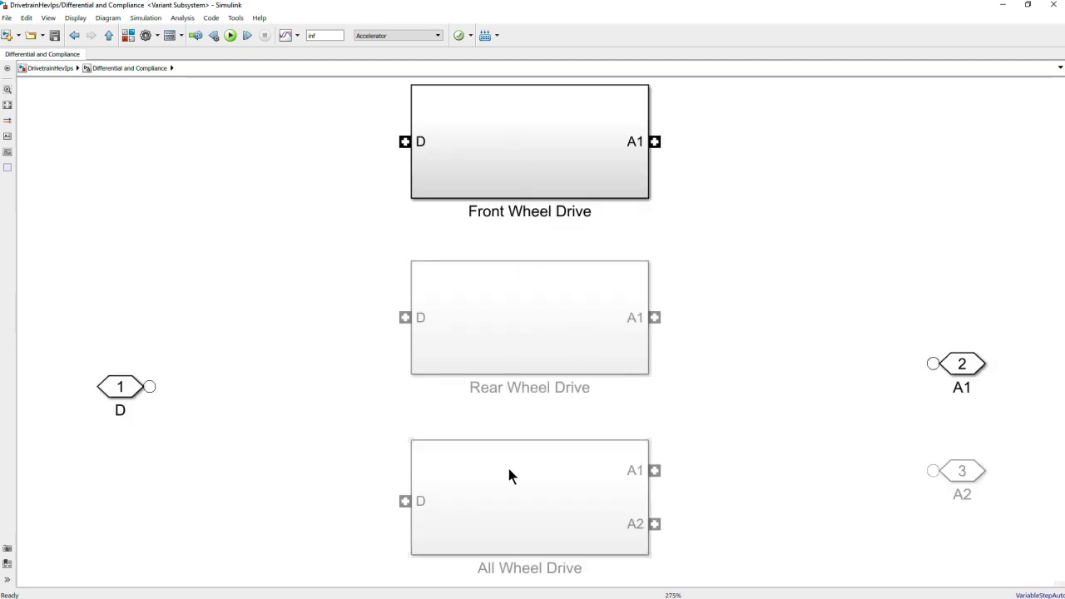
- Open the Front Wheel Drive variant and examine its differential and Axle Compliance blocks
click(534, 169)
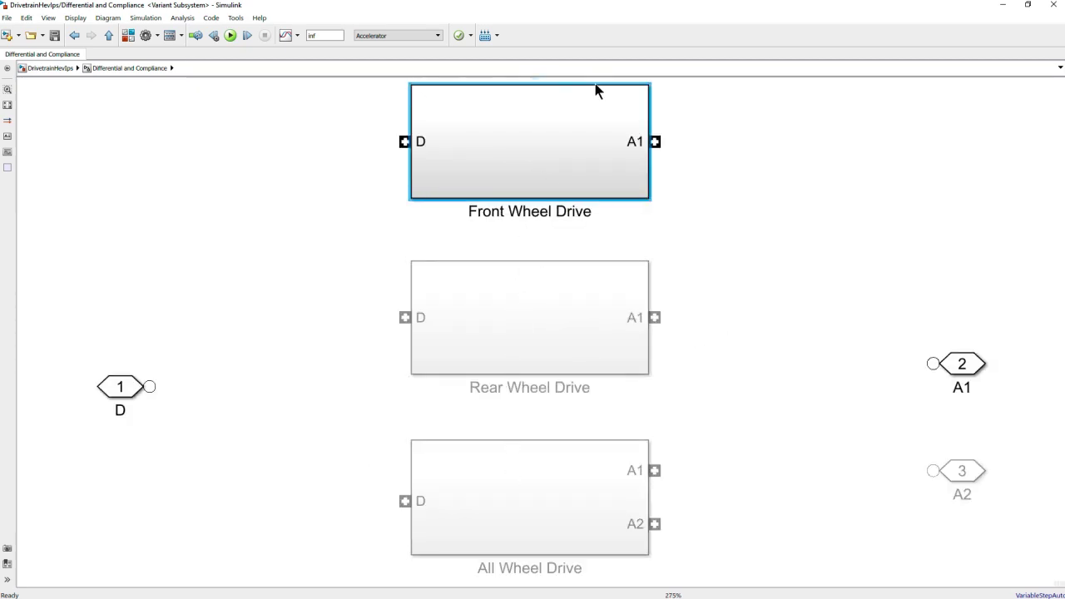
double_click(467, 168)
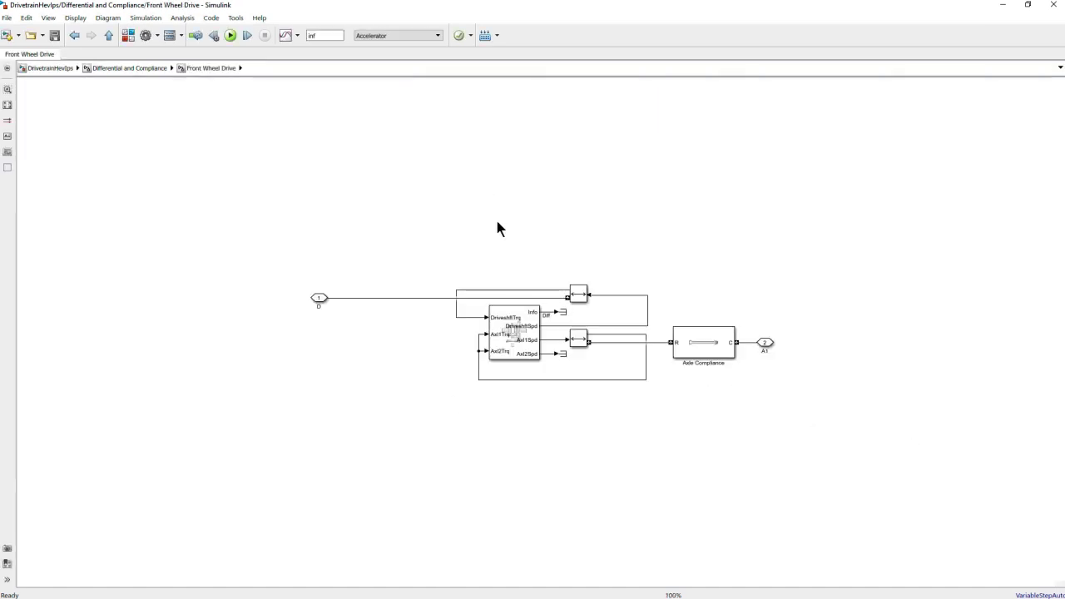
scroll(512, 379, up, 4)
scroll(526, 319, up, 1)
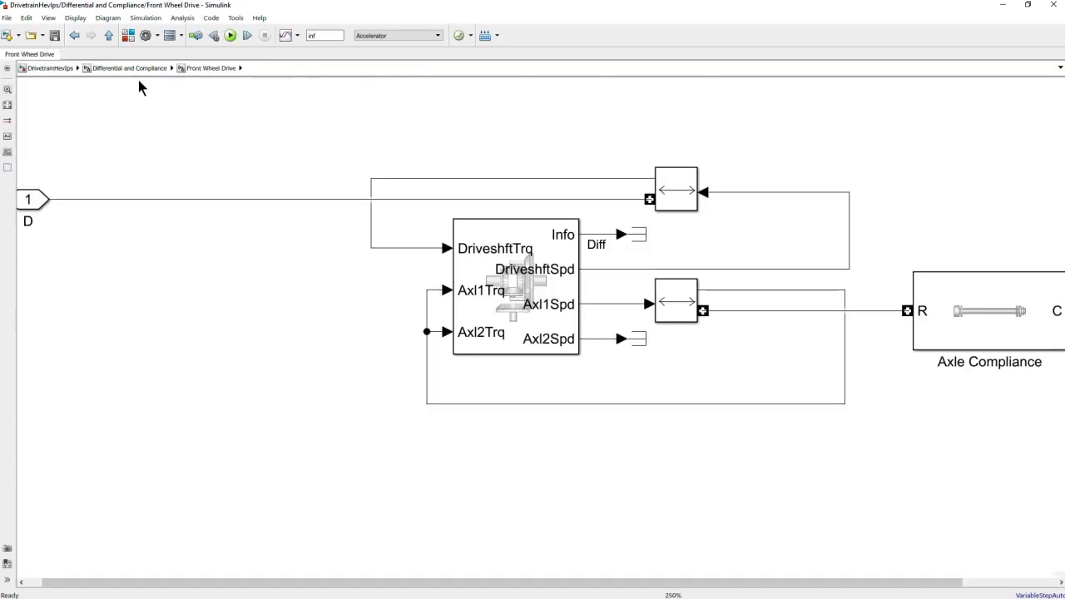
- Open the Front Wheel Drive variant of Wheels and Brakes, examine its longitudinal wheel blocks, and return to the drivetrain level
click(119, 36)
click(119, 36)
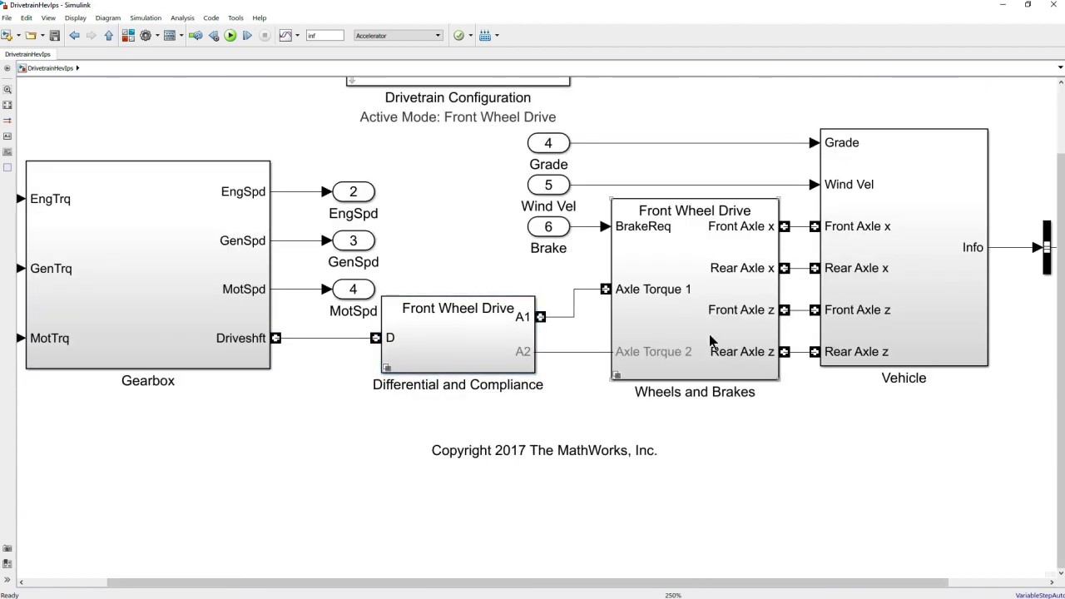
double_click(709, 333)
click(522, 186)
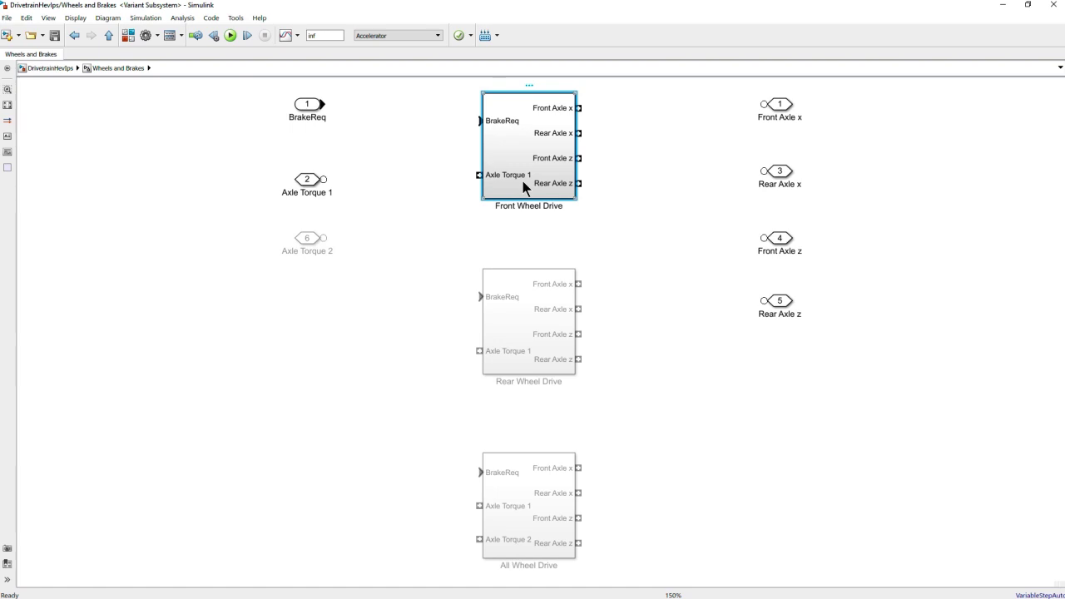
double_click(522, 186)
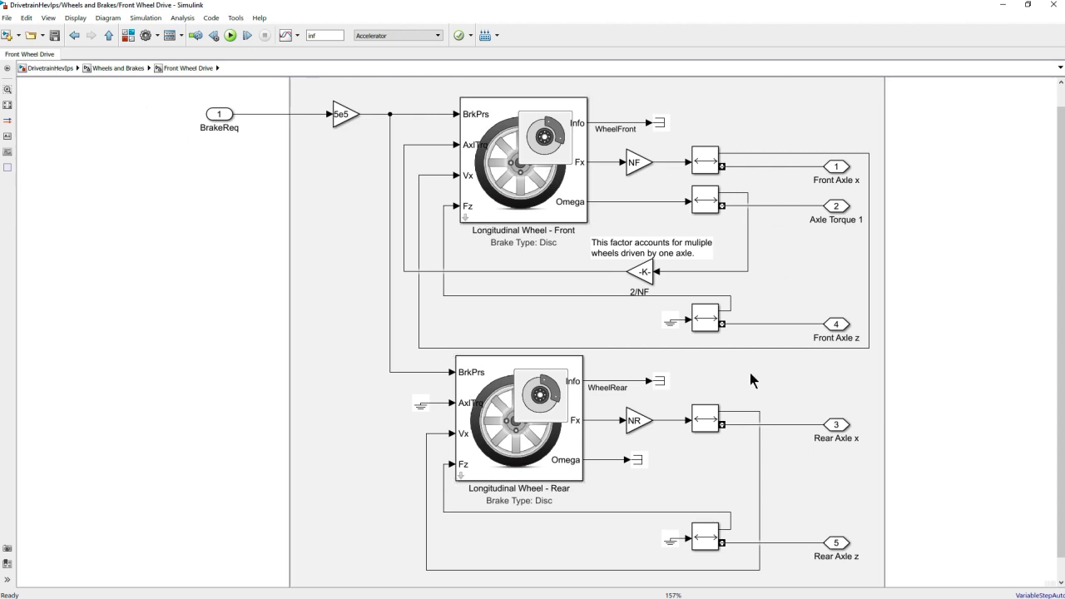
click(109, 38)
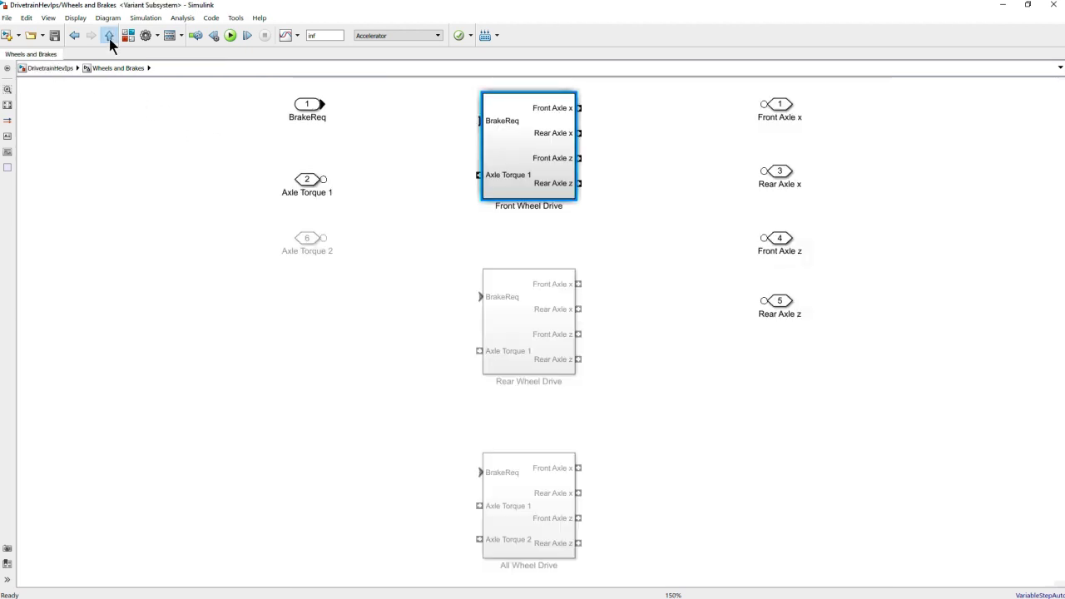
click(108, 38)
- Open the Vehicle subsystem, examine the Vehicle Body 3 DOF Longitudinal block, and return to the drivetrain level
double_click(906, 310)
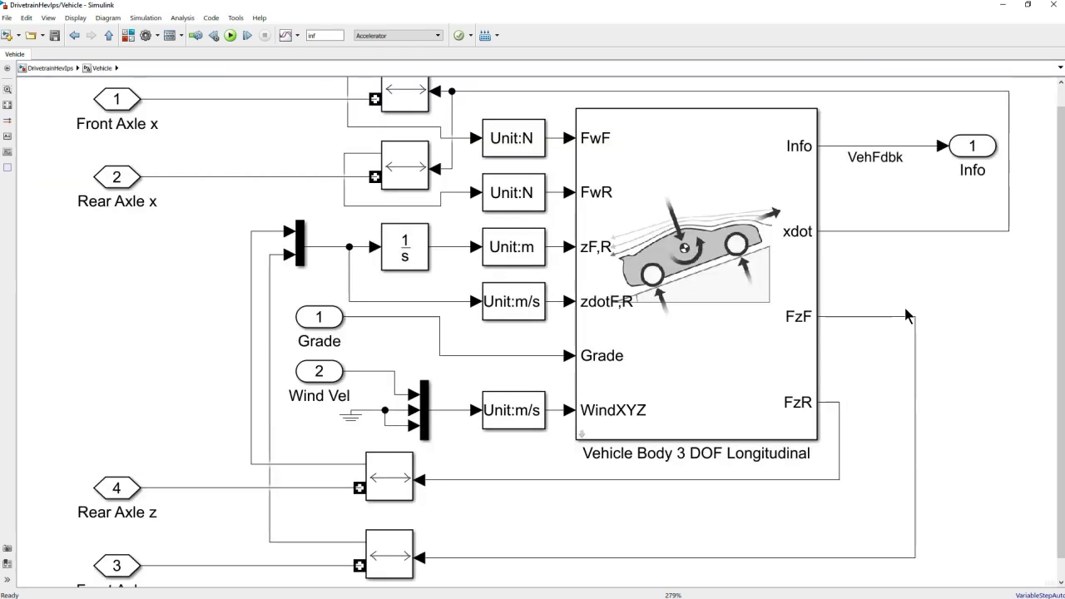
scroll(646, 380, down, 2)
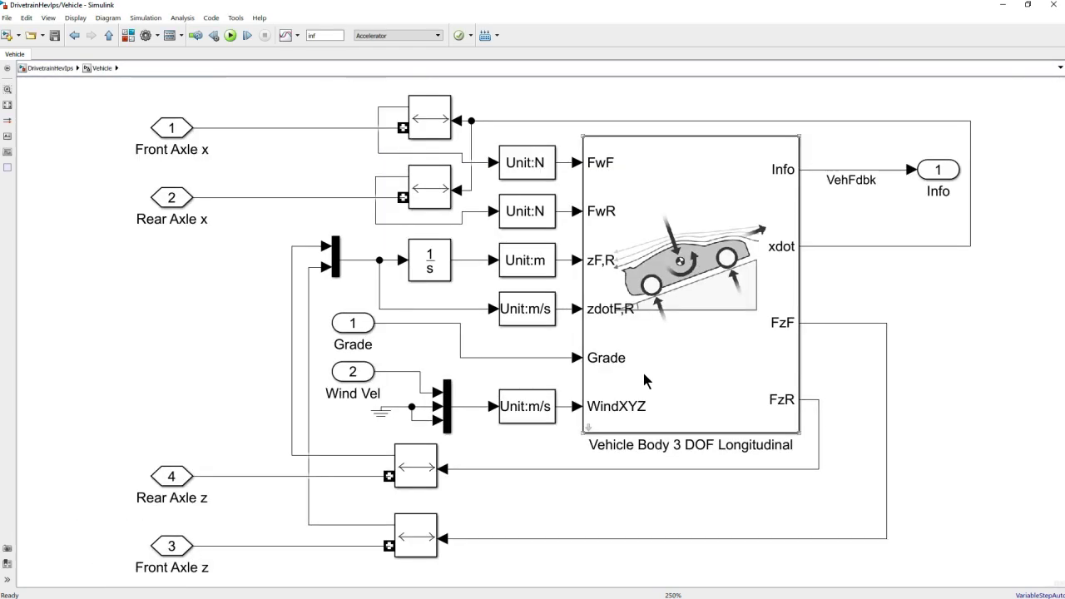
click(109, 37)
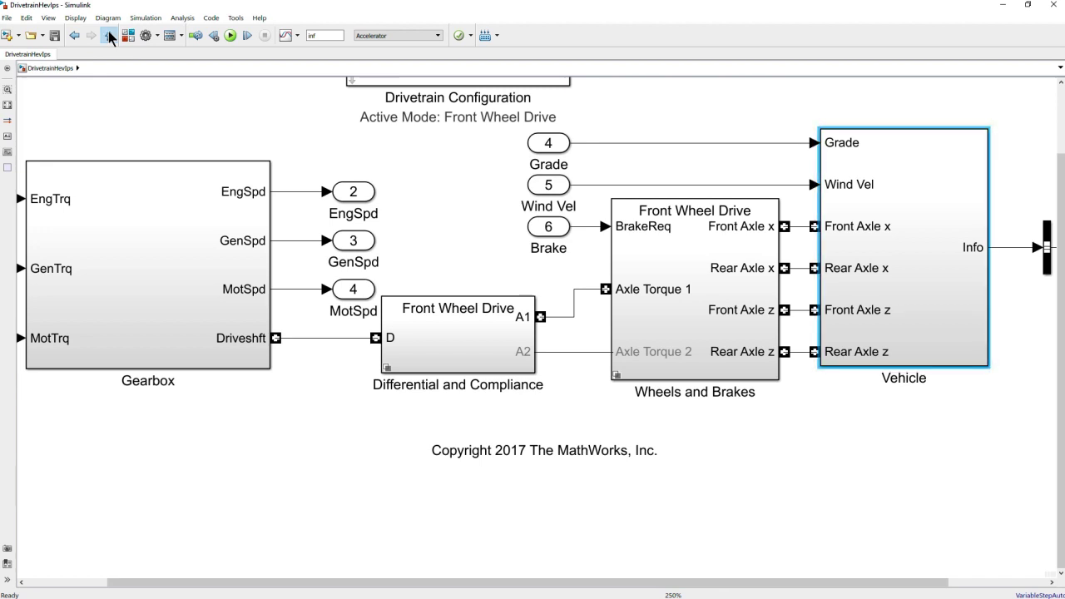
- Return to the Passenger Car subsystem and review its engine, electric plant and drivetrain blocks together
click(109, 36)
scroll(320, 415, down, 3)
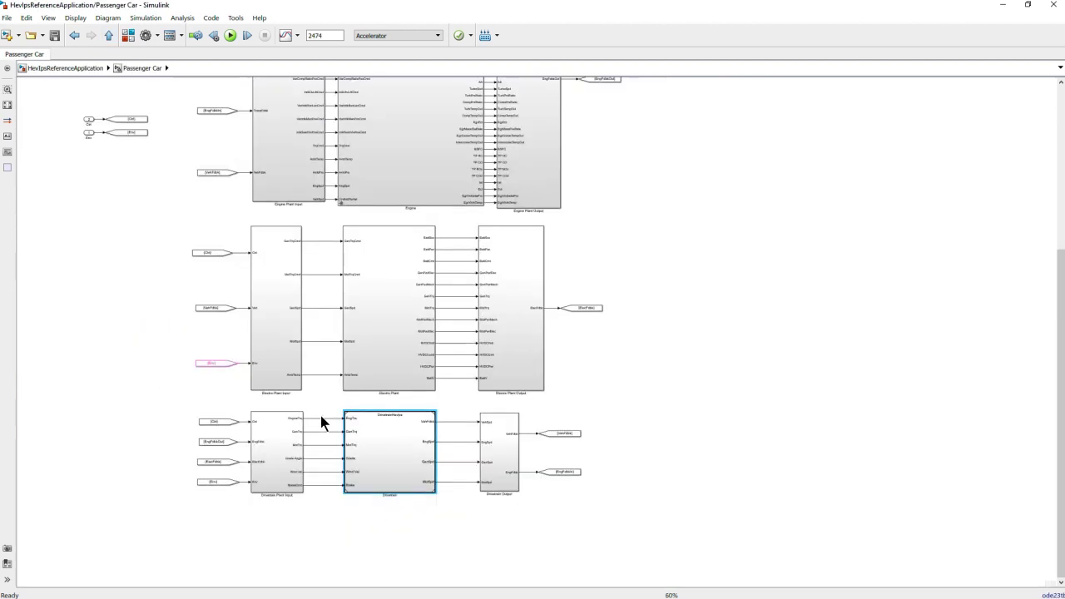
click(667, 410)
scroll(667, 416, down, 1)
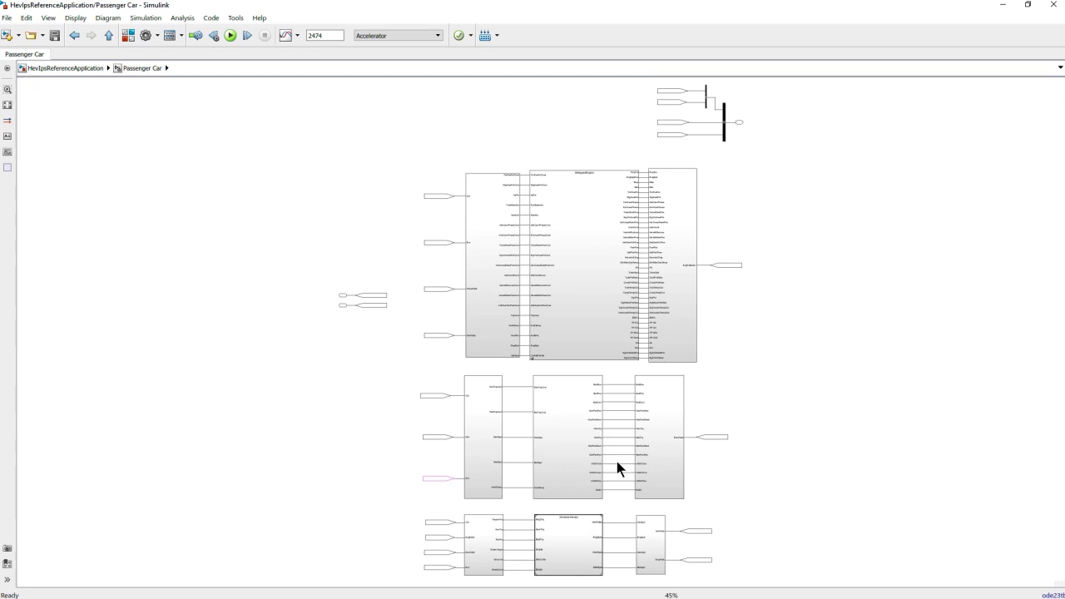
- Run the reference application simulation from the model's top level, view the Performance and FE Scope plots, and close the scope
click(108, 35)
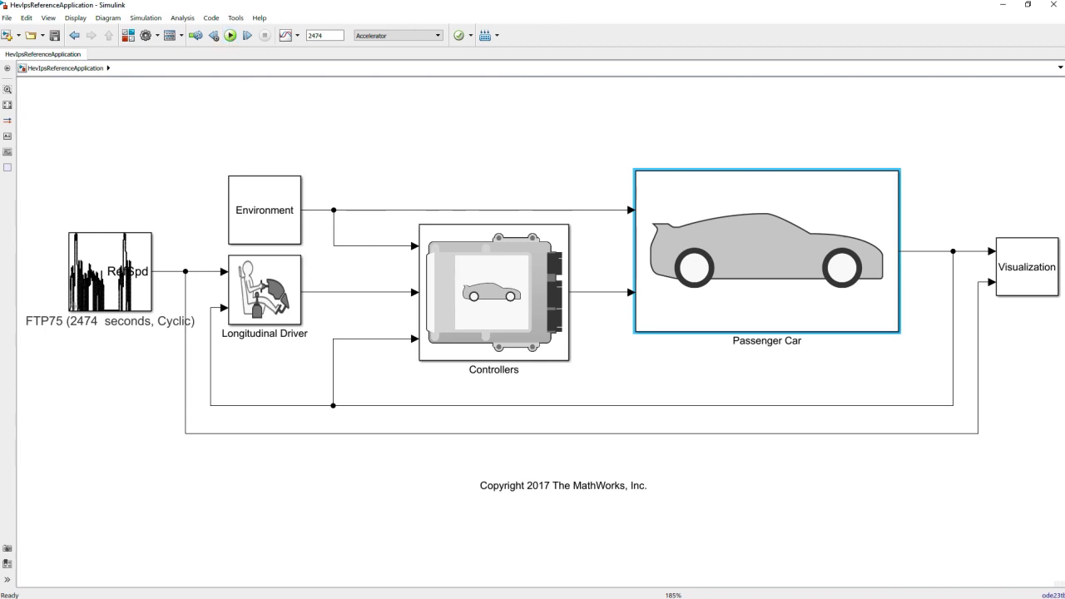
click(232, 37)
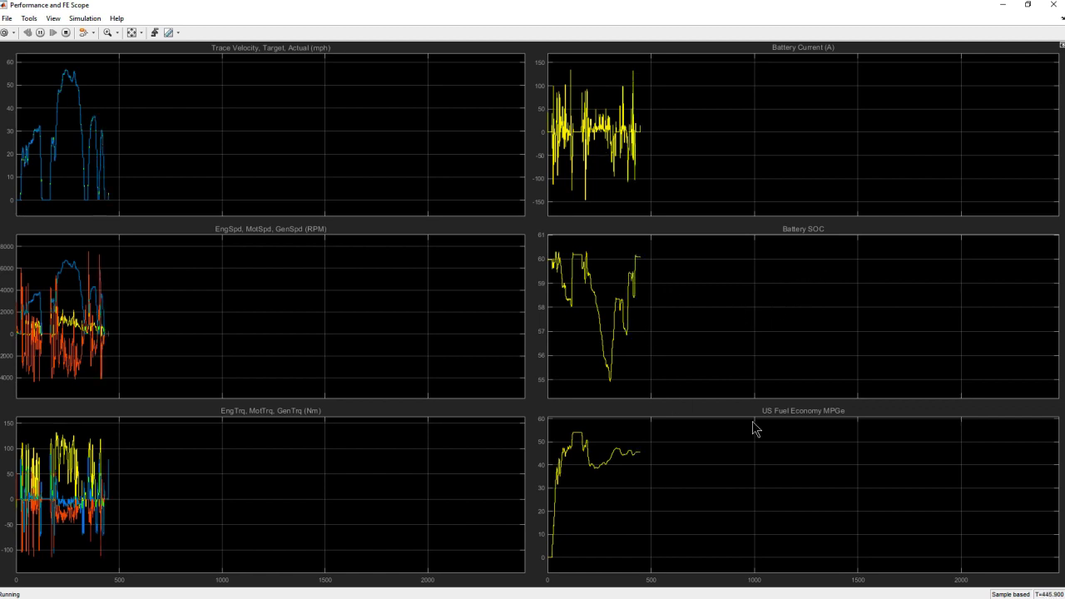
click(1054, 5)
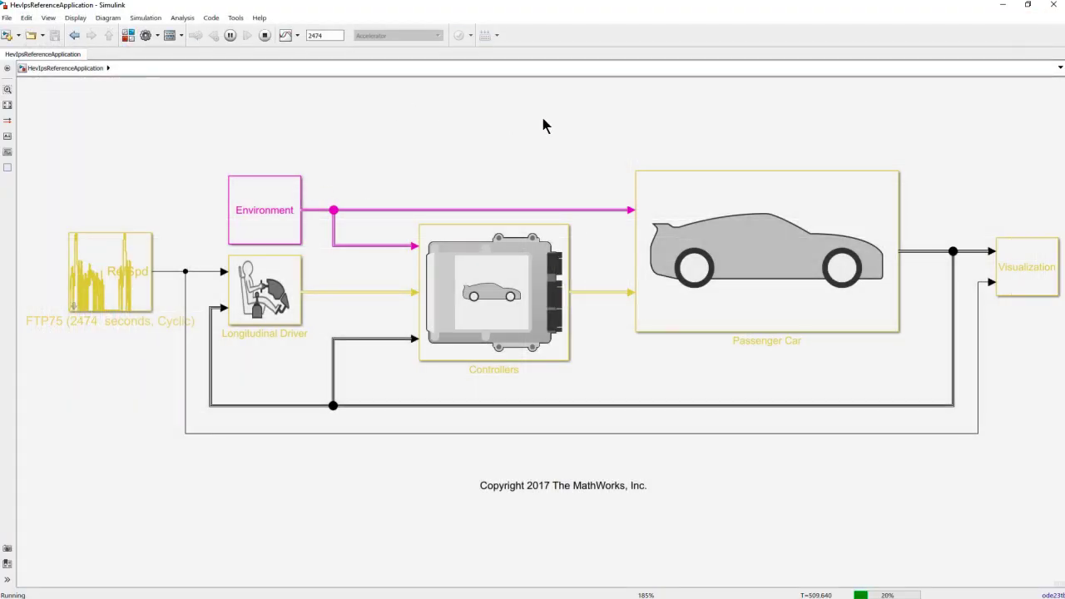
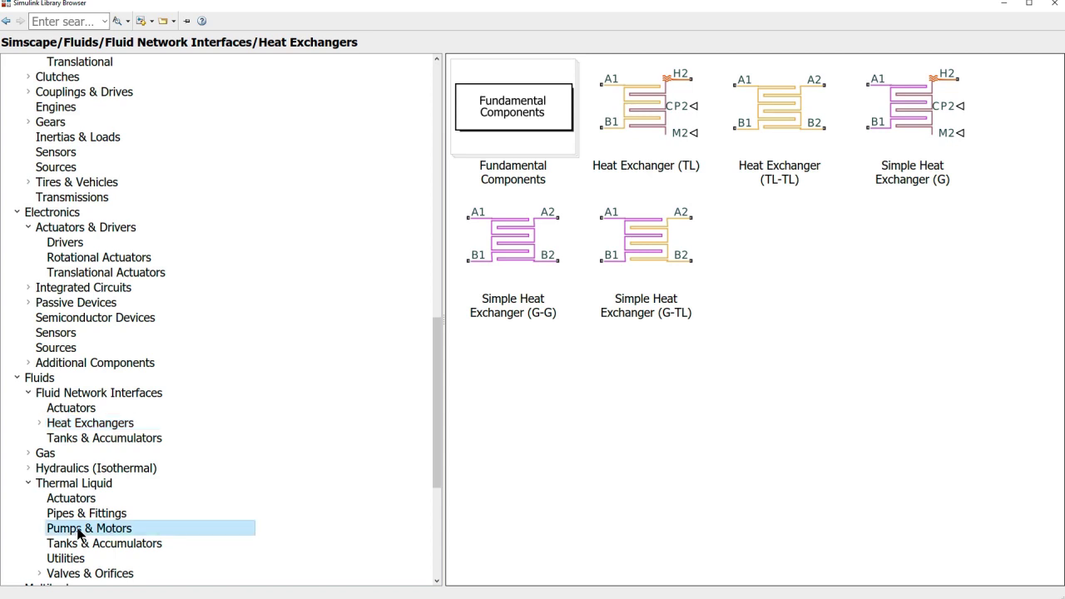
- Browse the Thermal Liquid block library under Simscape Fluids and display its Valves & Orifices blocks
scroll(93, 487, down, 2)
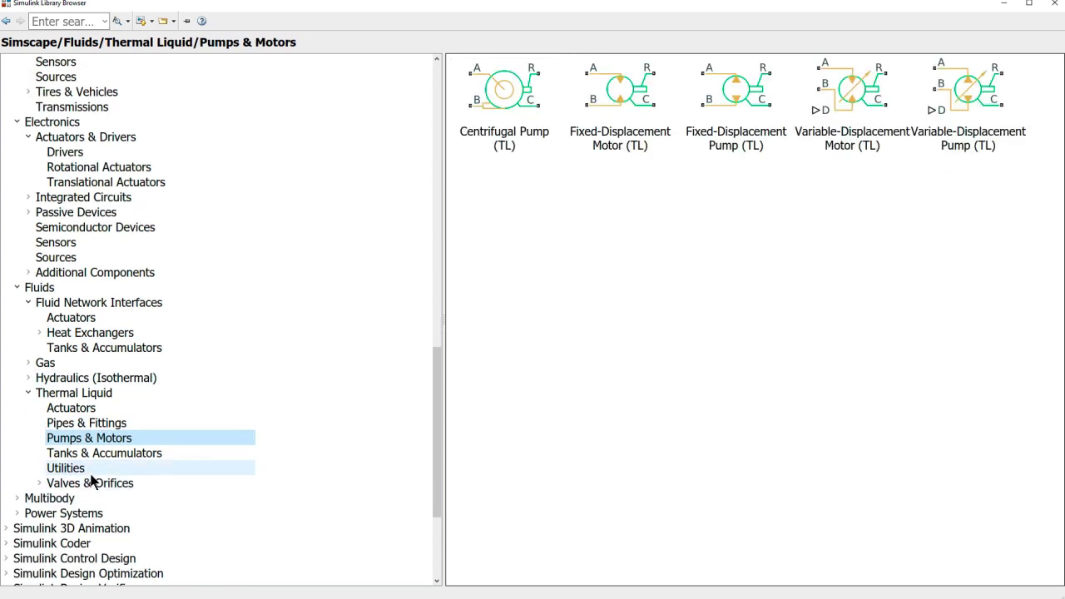
click(91, 484)
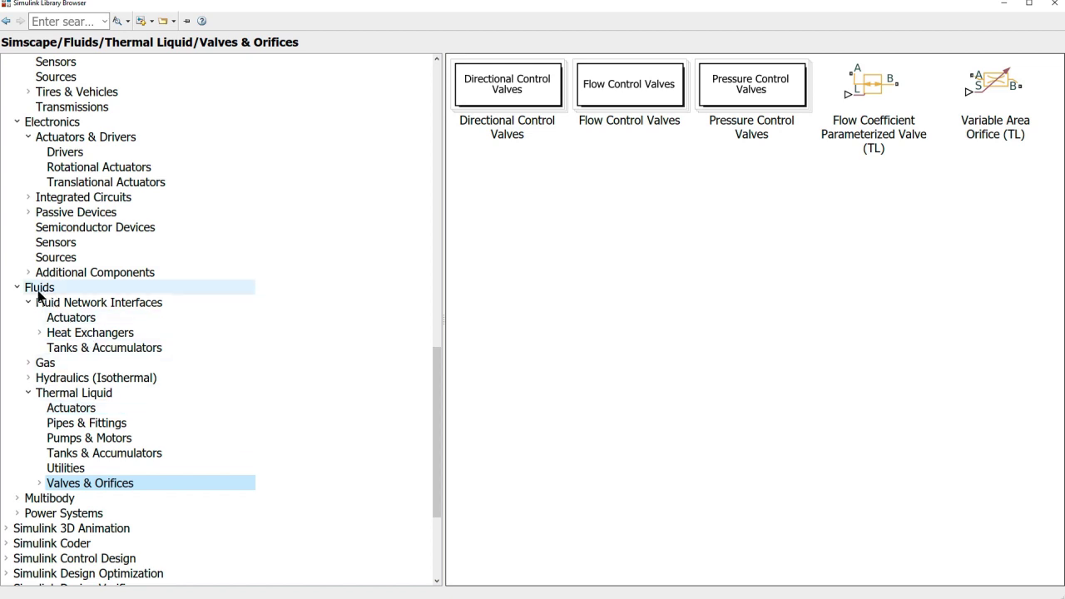
- Expand the Simscape Power Systems library down to Simscape Components and display its Machines blocks
click(17, 513)
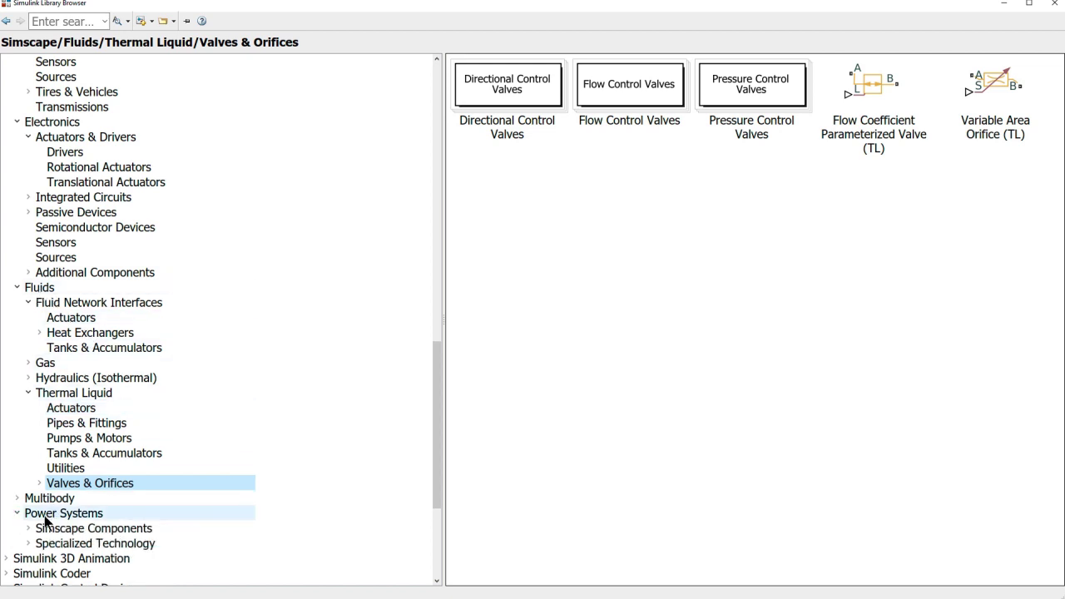
click(50, 516)
scroll(130, 492, down, 3)
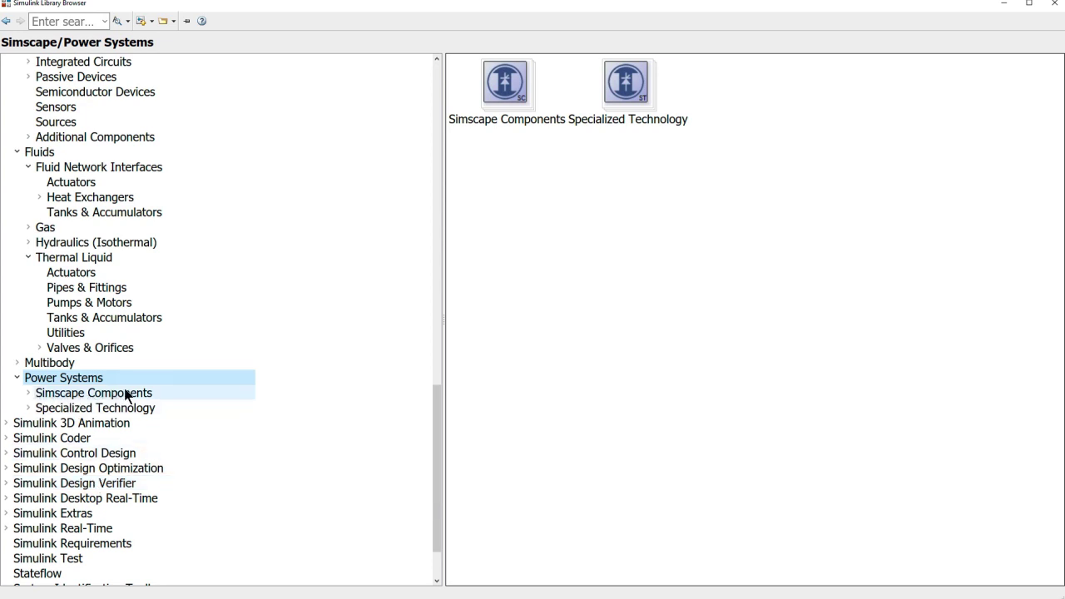
click(30, 394)
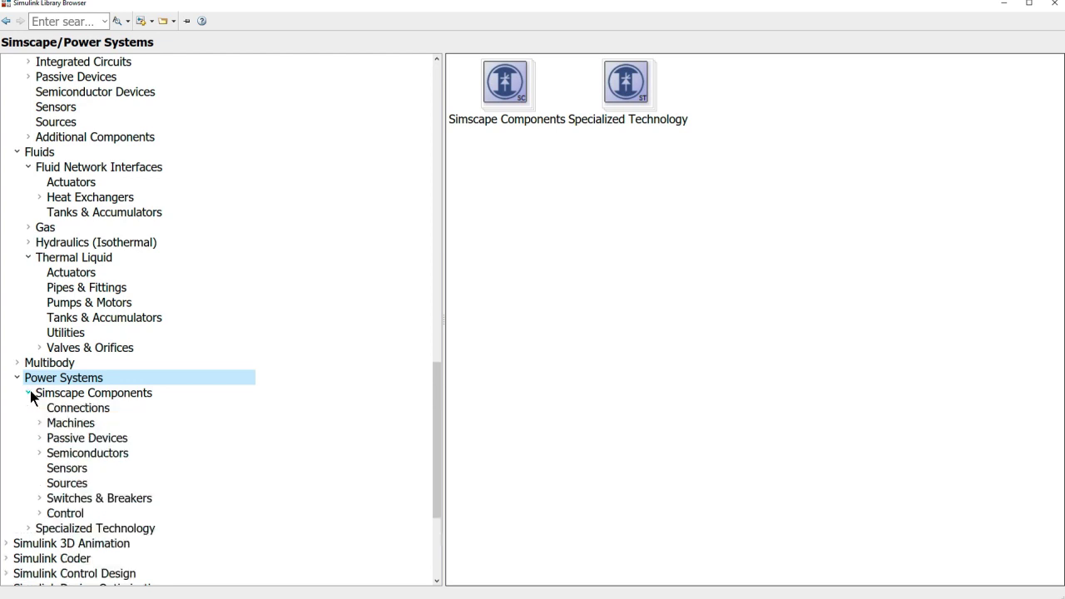
click(80, 426)
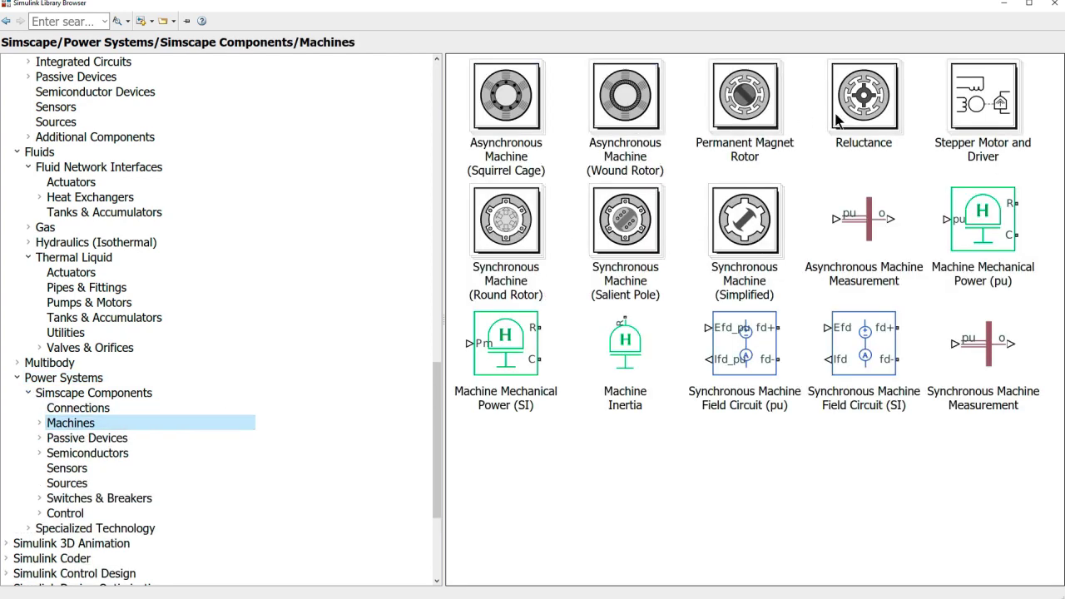
- Display the Semiconductors library under Simscape Components and look through its converter, rectifier and gate multiplexer blocks
click(90, 456)
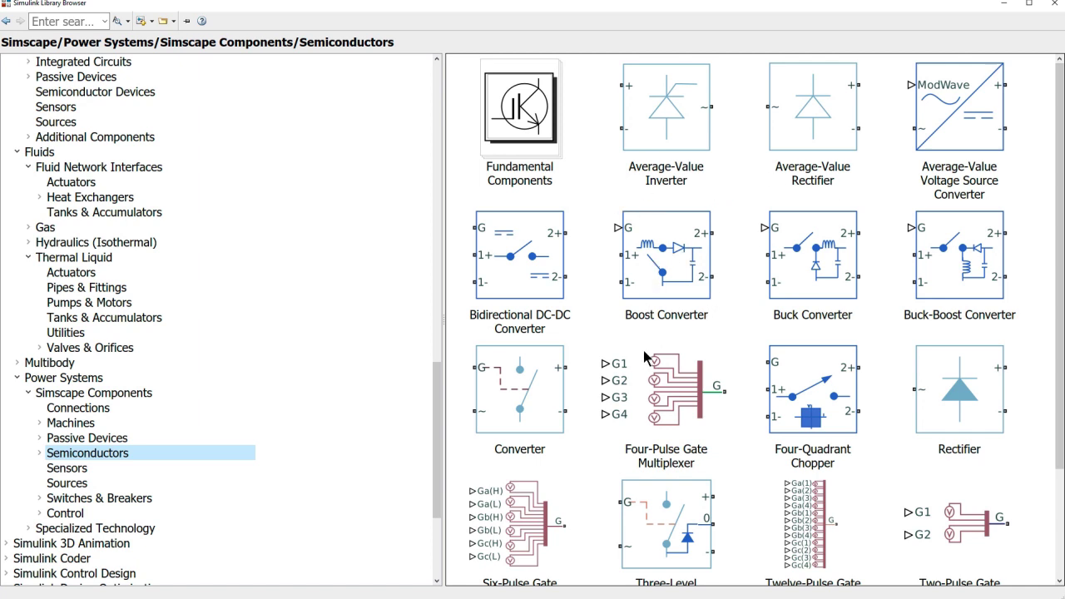
scroll(643, 350, down, 2)
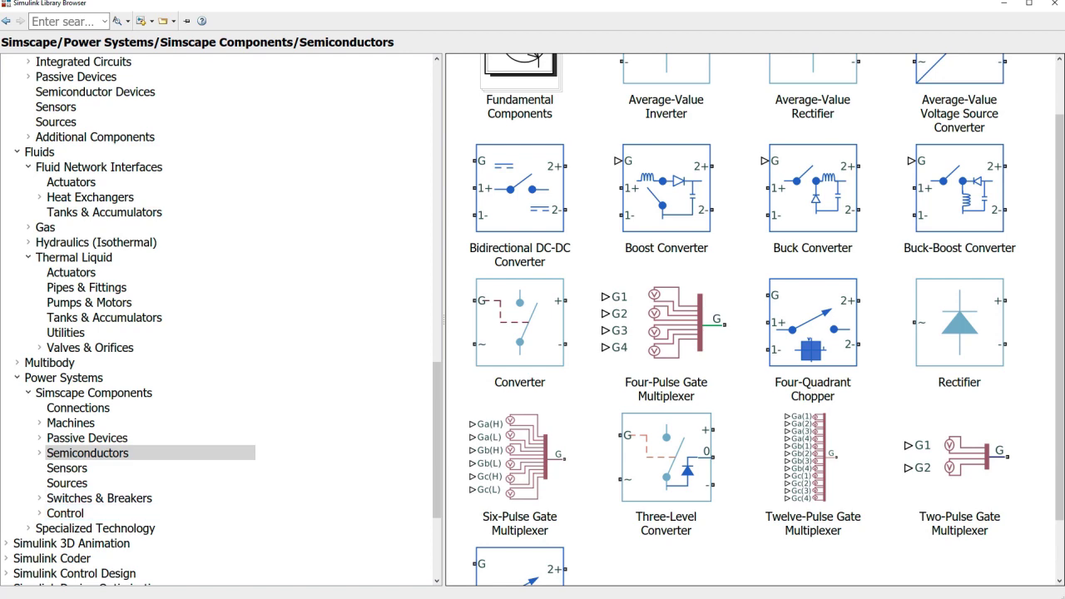
click(215, 450)
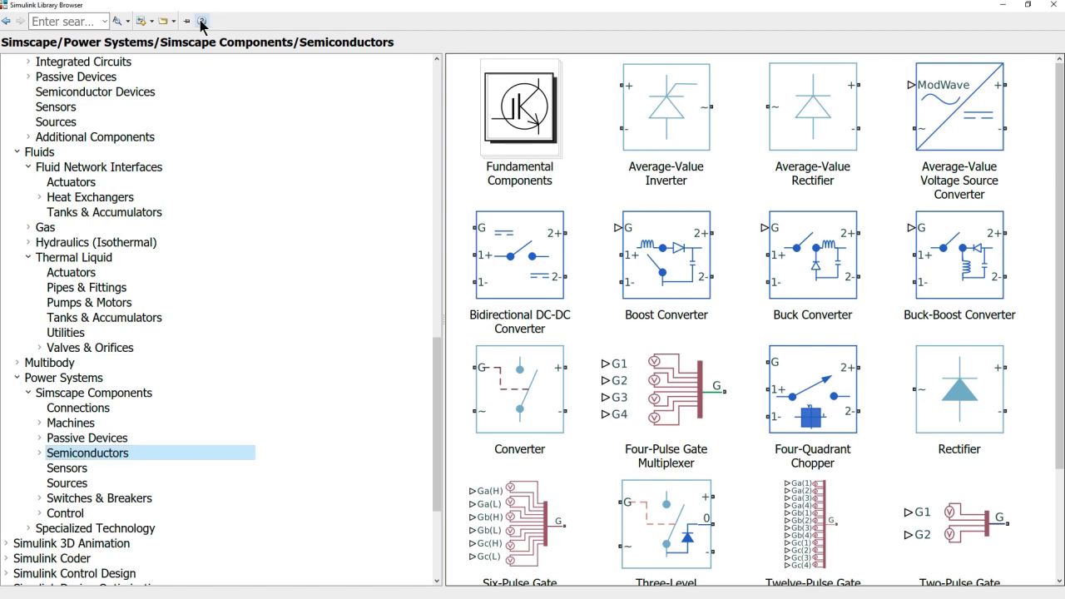
- Open the help documentation, go to its home page, and open the Simscape Driveline product page
click(201, 22)
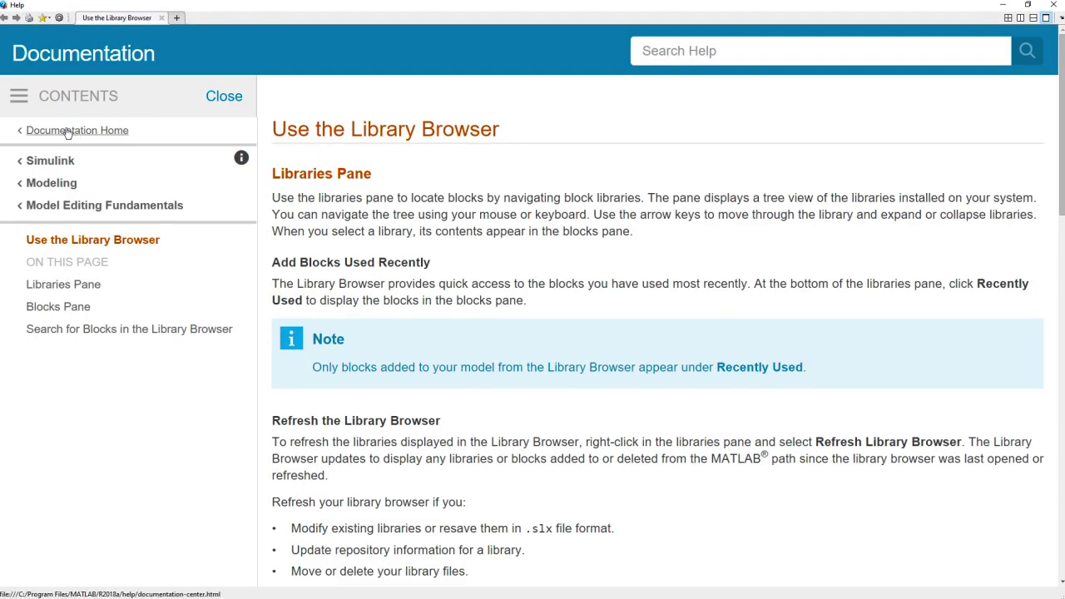
click(67, 132)
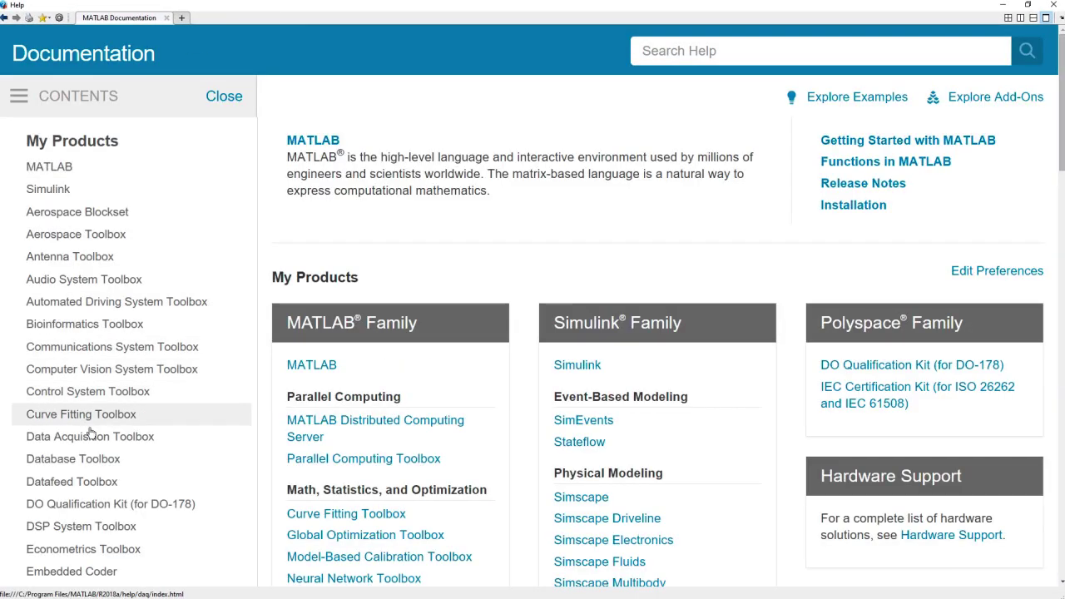
scroll(89, 432, down, 5)
scroll(90, 433, down, 5)
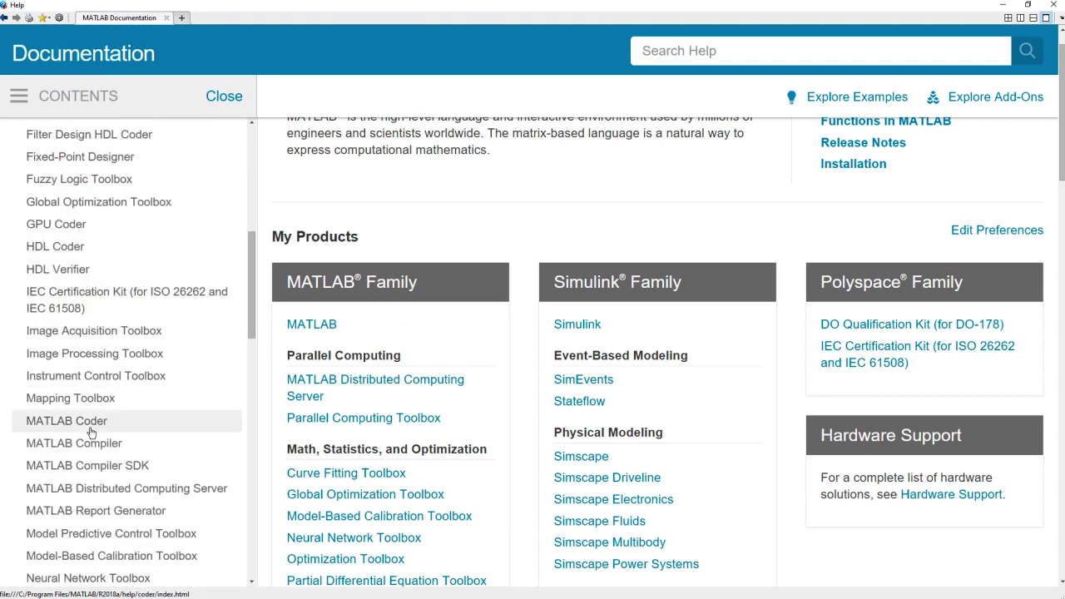
scroll(92, 433, down, 1)
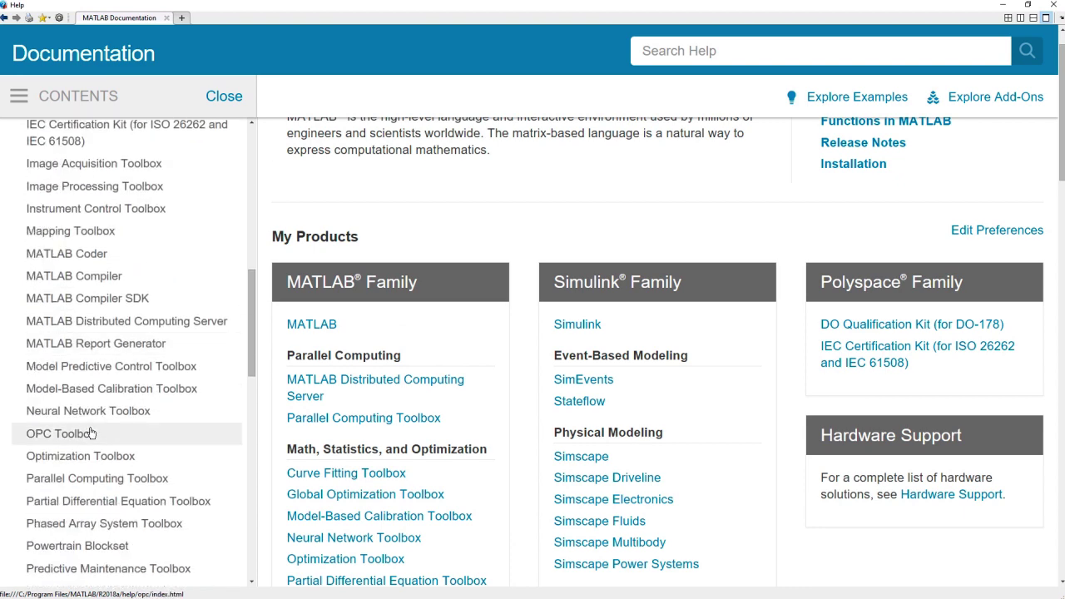
scroll(92, 433, down, 5)
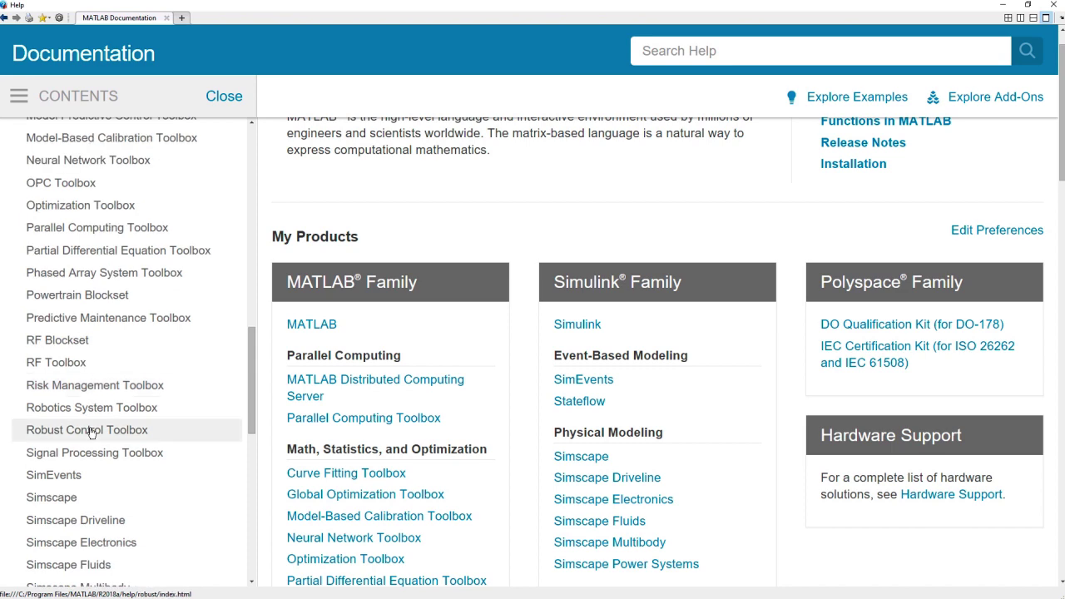
click(91, 435)
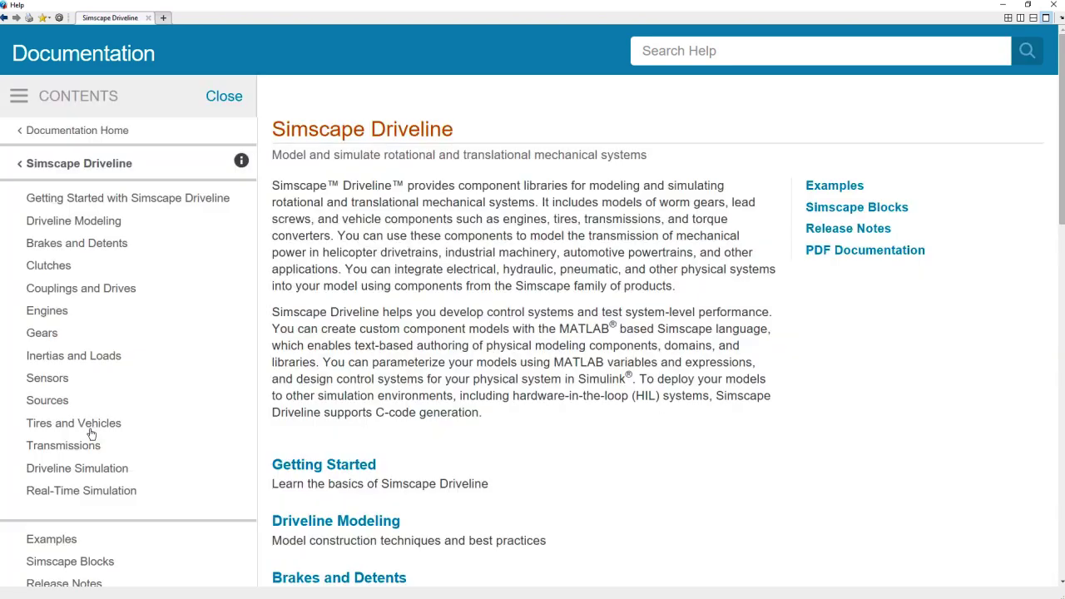
- Open the Simscape Driveline examples and look through the Hybrid Powertrains section
click(827, 187)
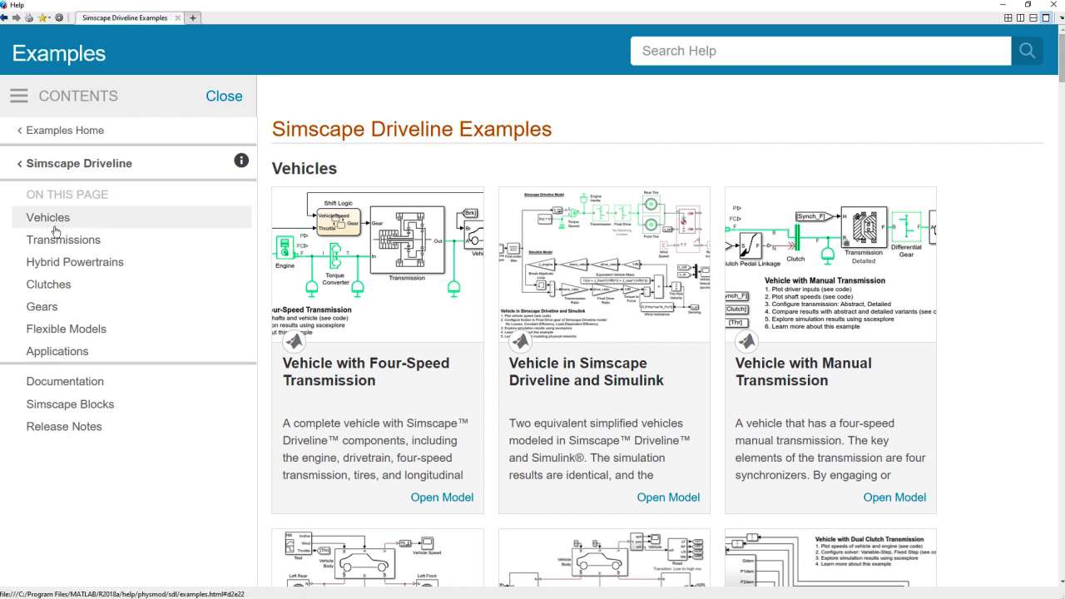
click(95, 271)
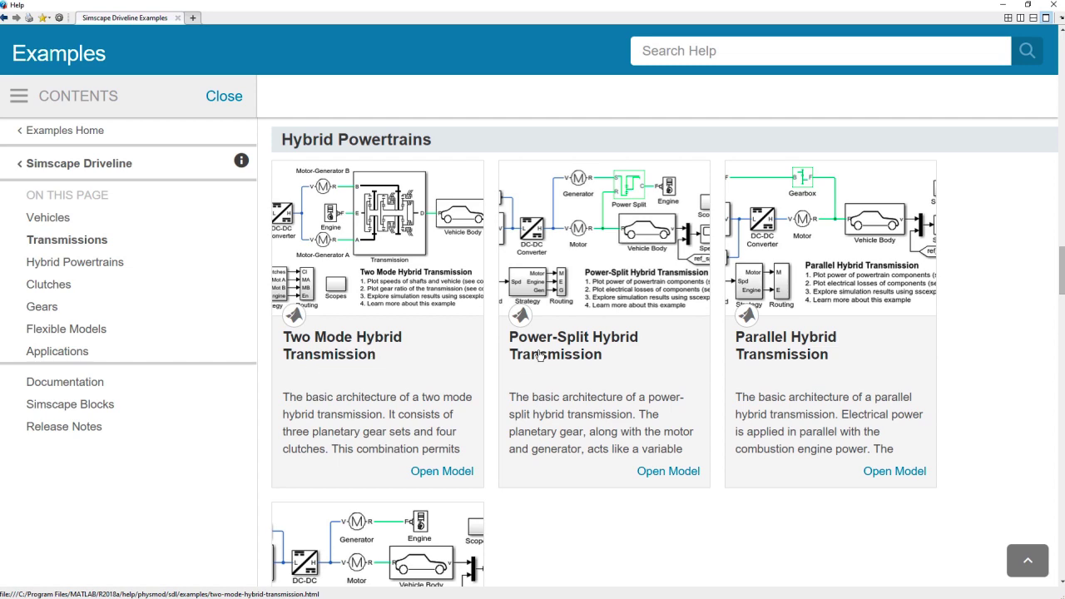
scroll(520, 375, down, 1)
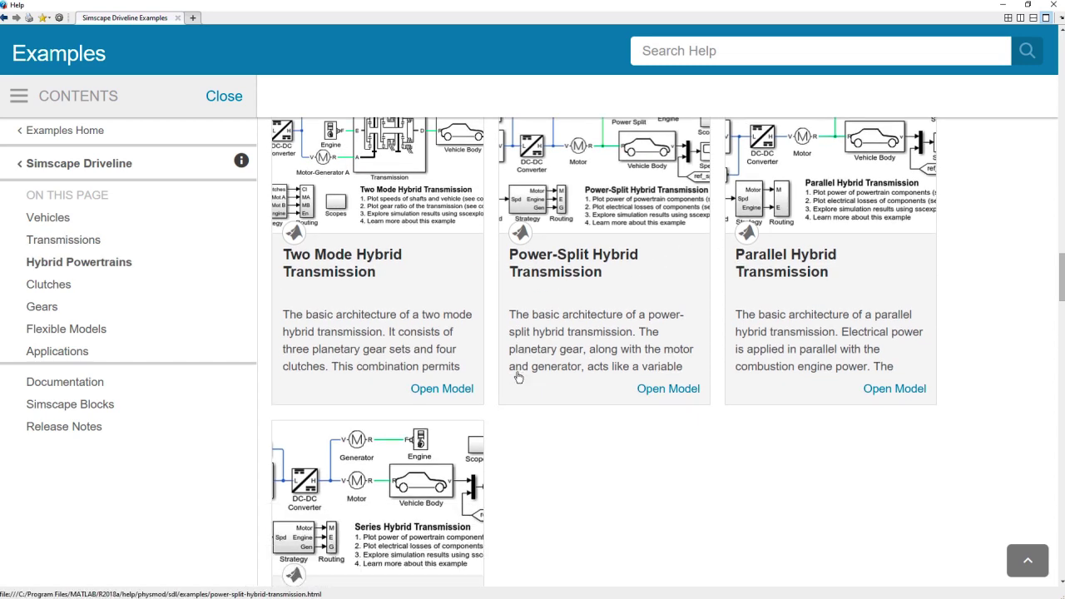
scroll(329, 468, down, 1)
scroll(357, 471, up, 2)
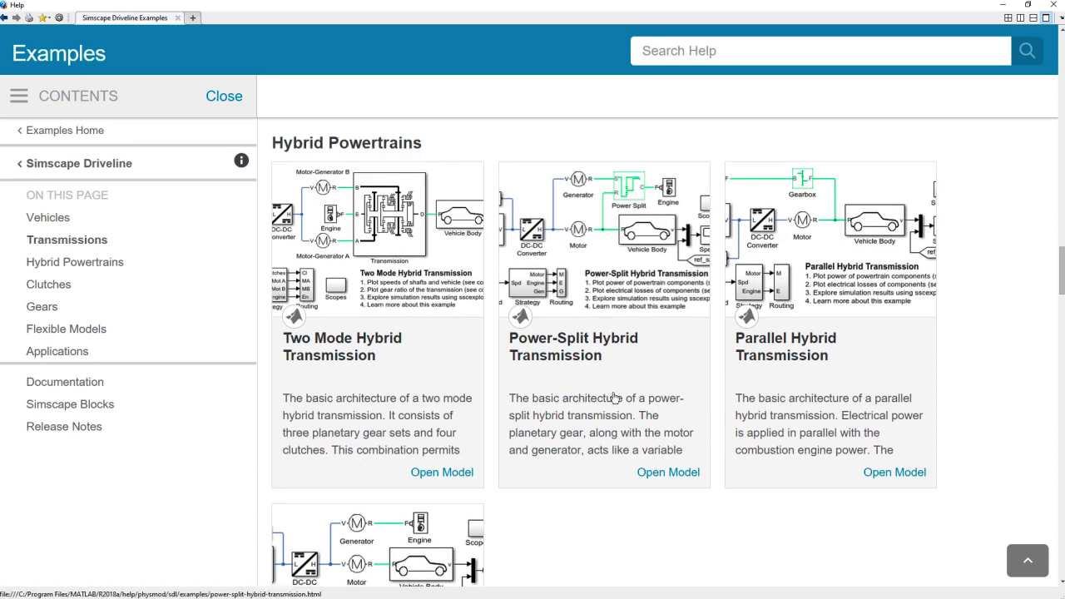
- Open the Power-Split Hybrid Transmission example page and review its model diagram and simulation results
click(599, 339)
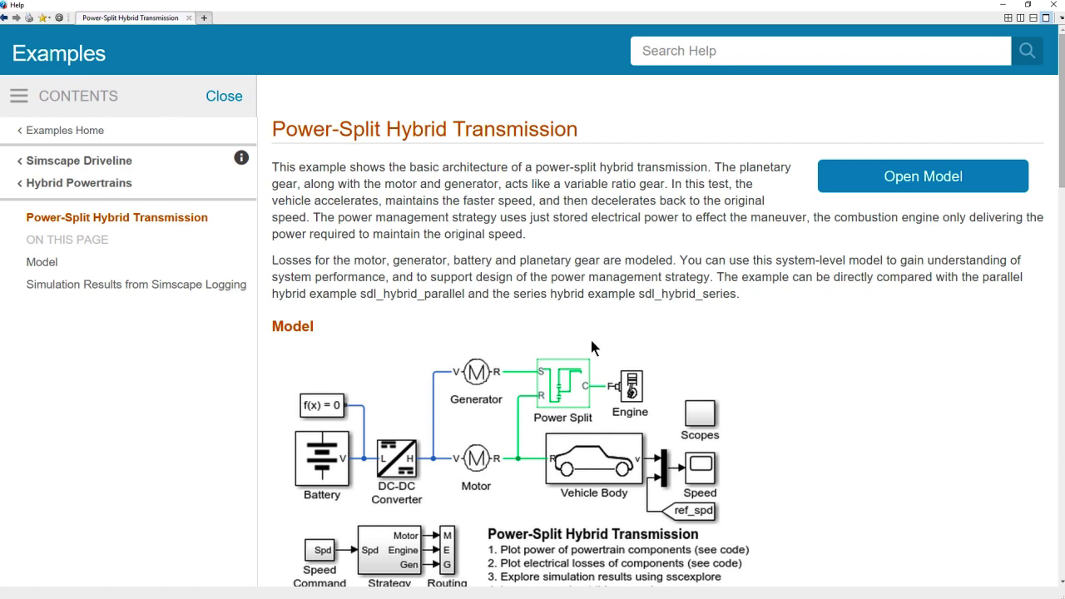
scroll(589, 337, down, 4)
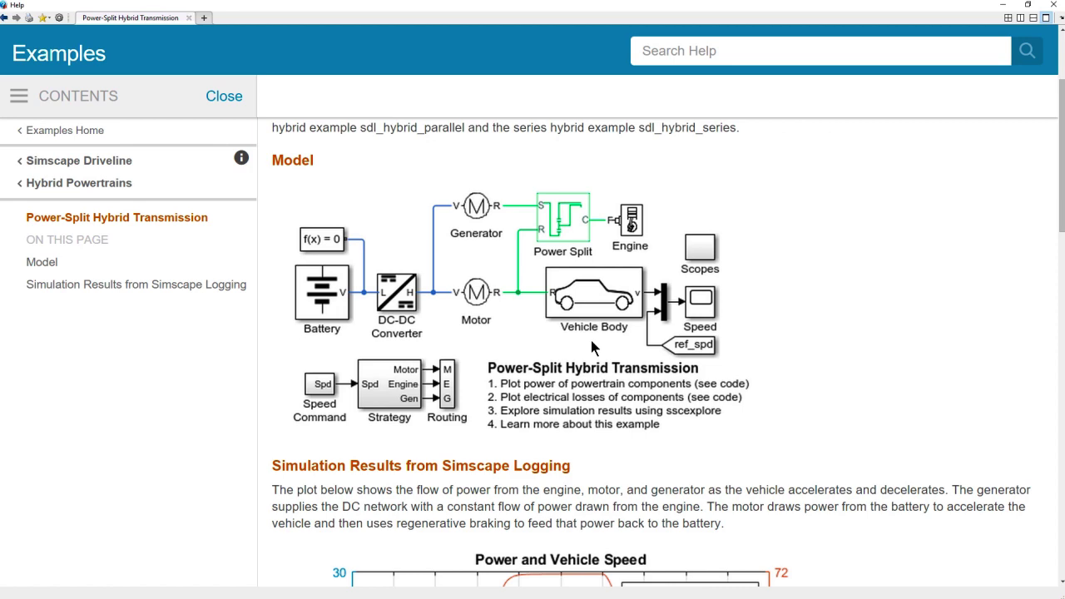
scroll(592, 342, down, 4)
scroll(592, 342, up, 5)
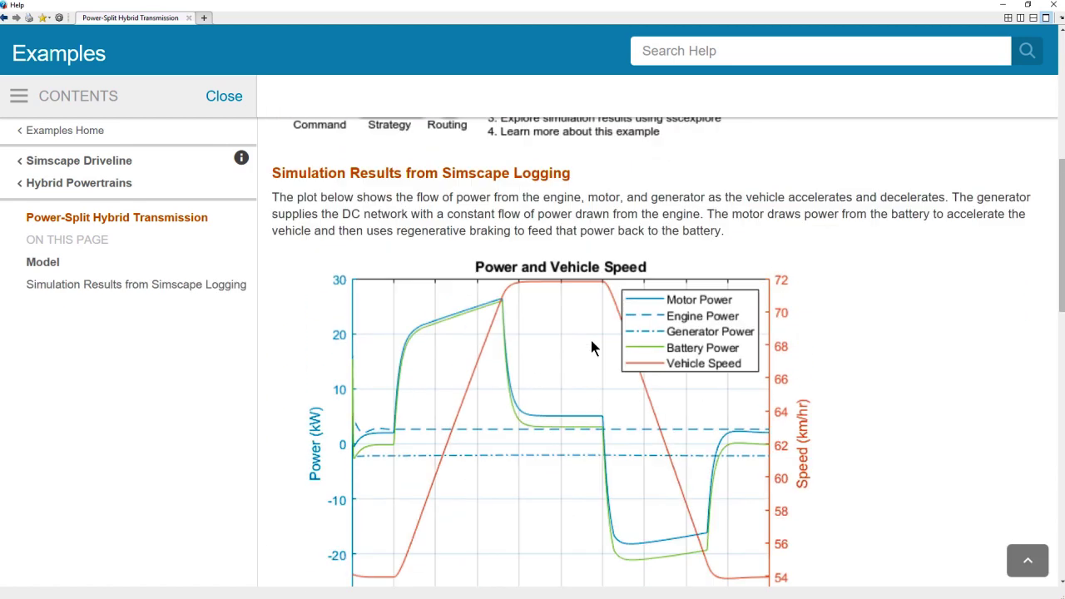
- Open the Power-Split Hybrid Transmission example model in Simulink and look over its battery, generator, motor and power split layout
scroll(592, 348, up, 3)
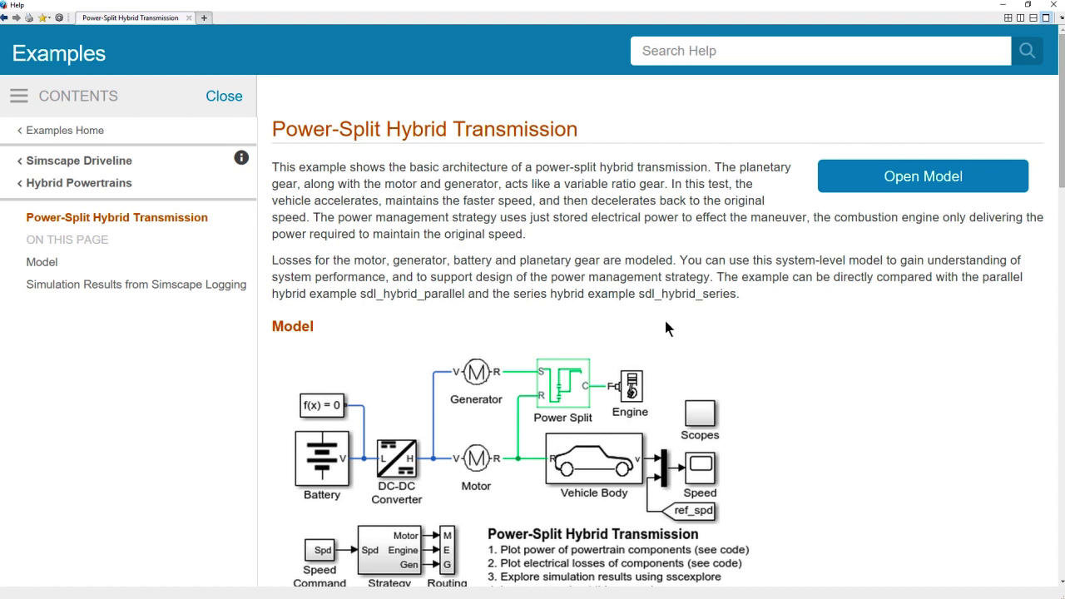
click(890, 182)
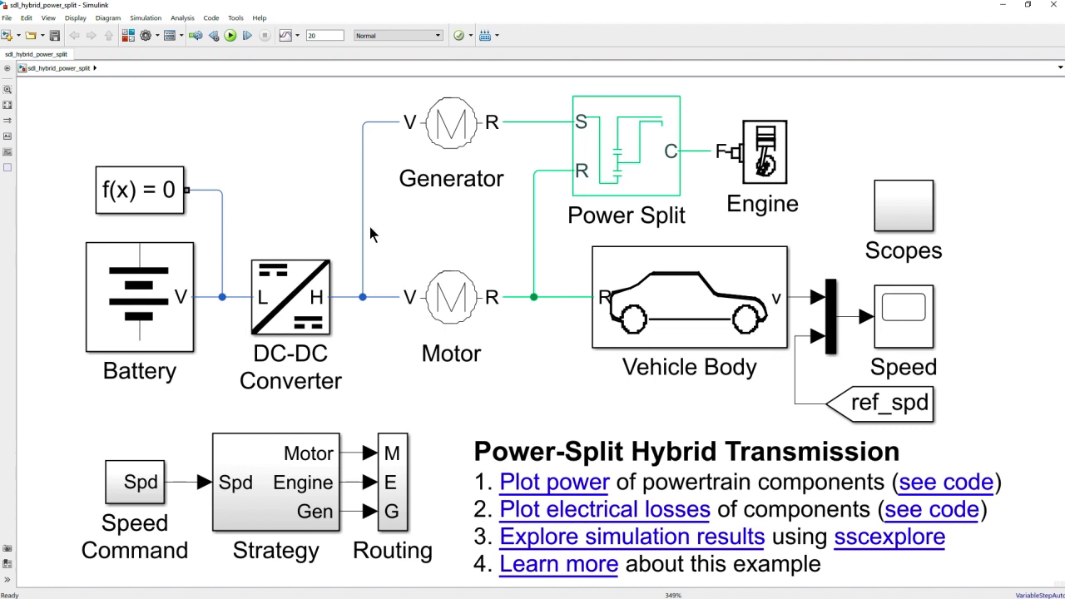
click(135, 312)
click(532, 285)
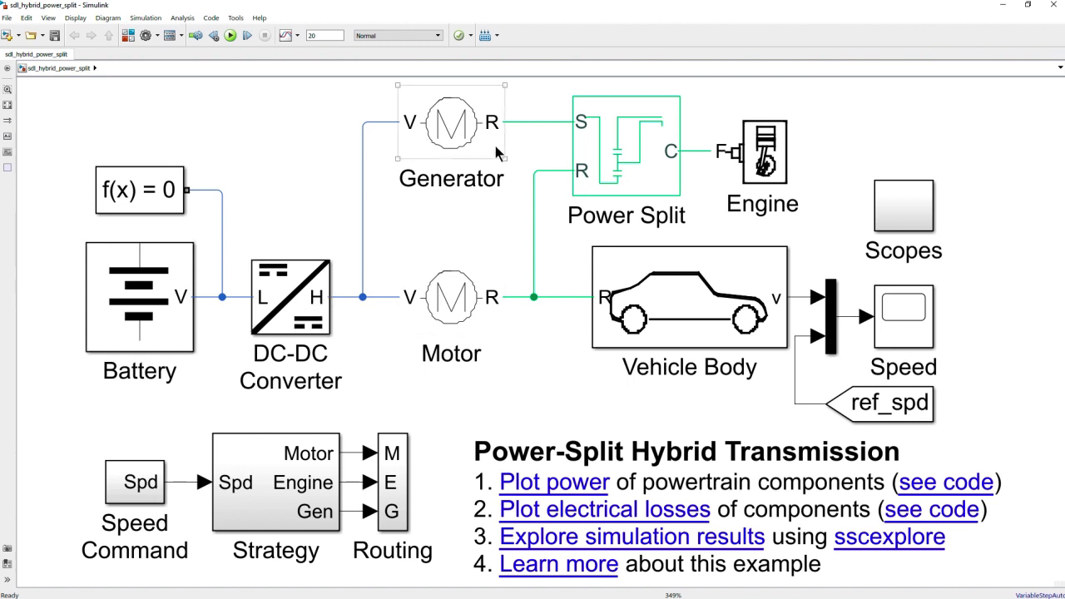
- Simulate the power-split hybrid model, compare vehicle speed with the commanded speed in the Speed scope, and close the scope
click(230, 36)
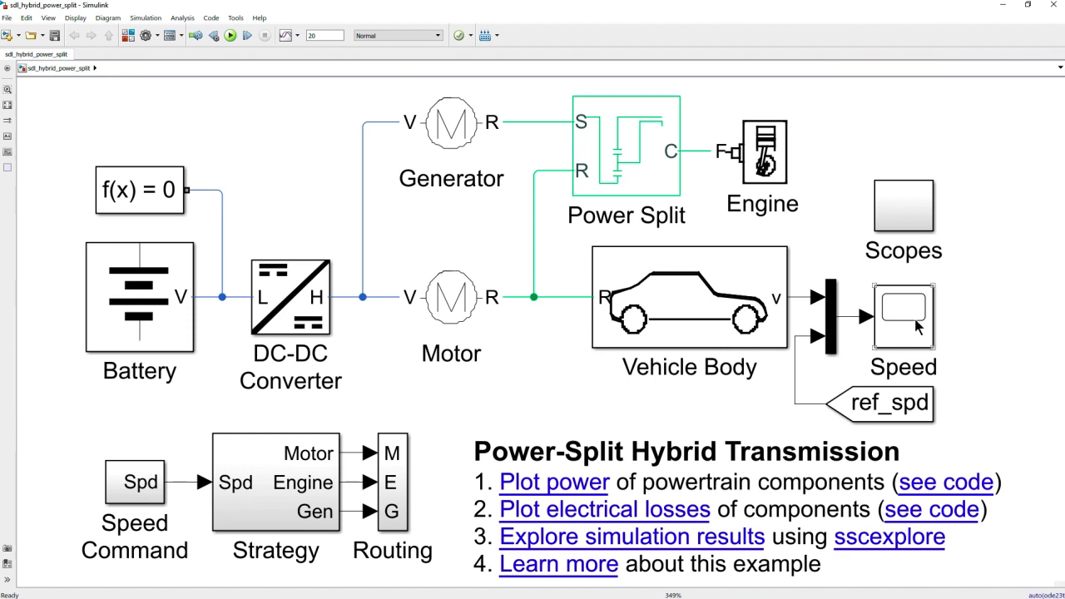
click(914, 321)
double_click(913, 321)
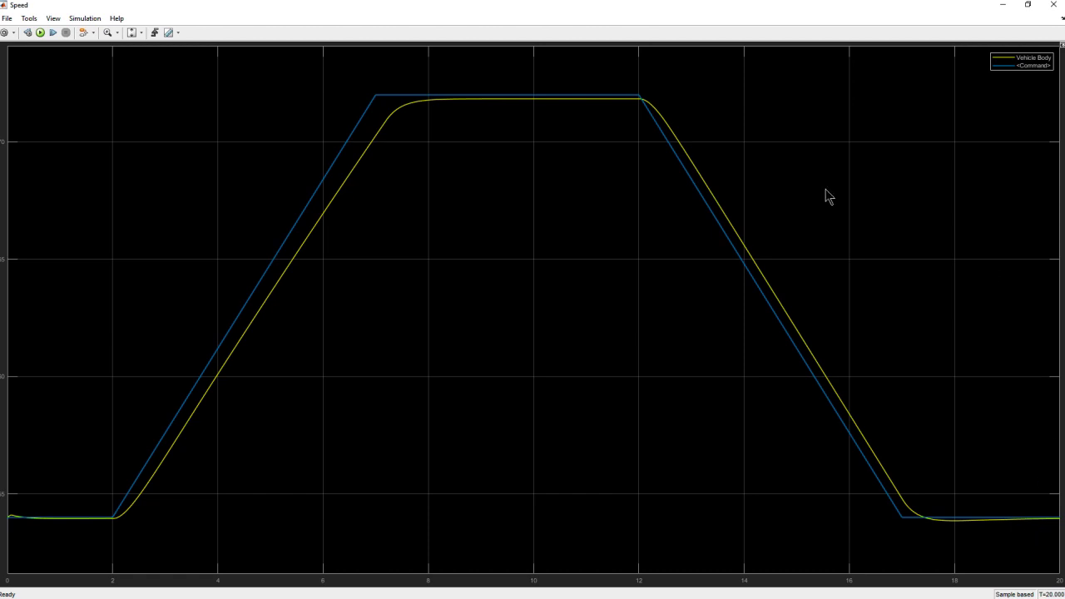
click(1052, 4)
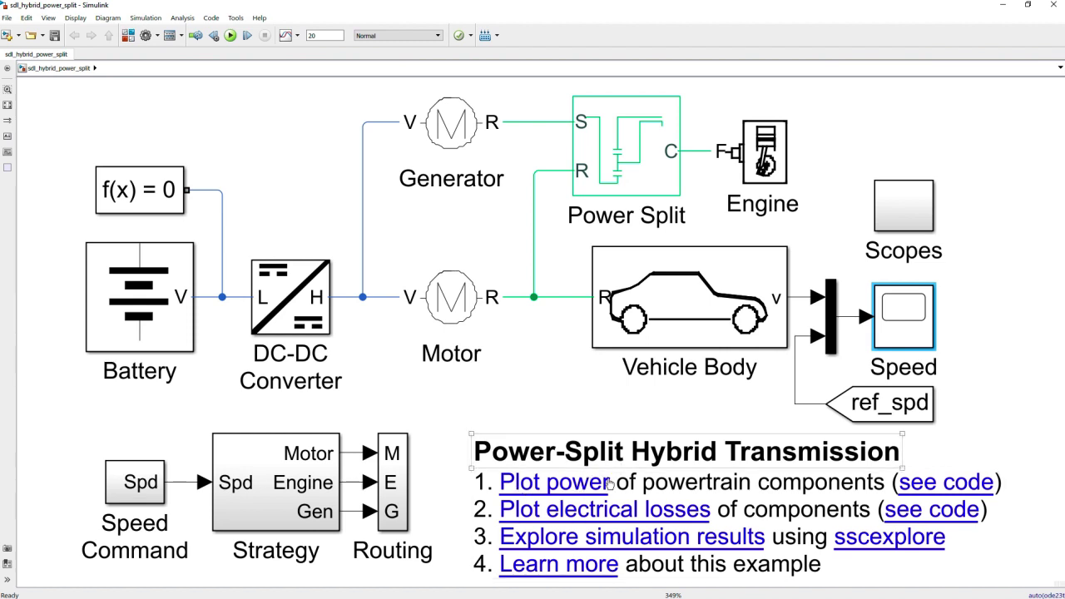
- Plot the power of the powertrain components with the model's plotting link, review the figure, and close it to return to the model
click(536, 492)
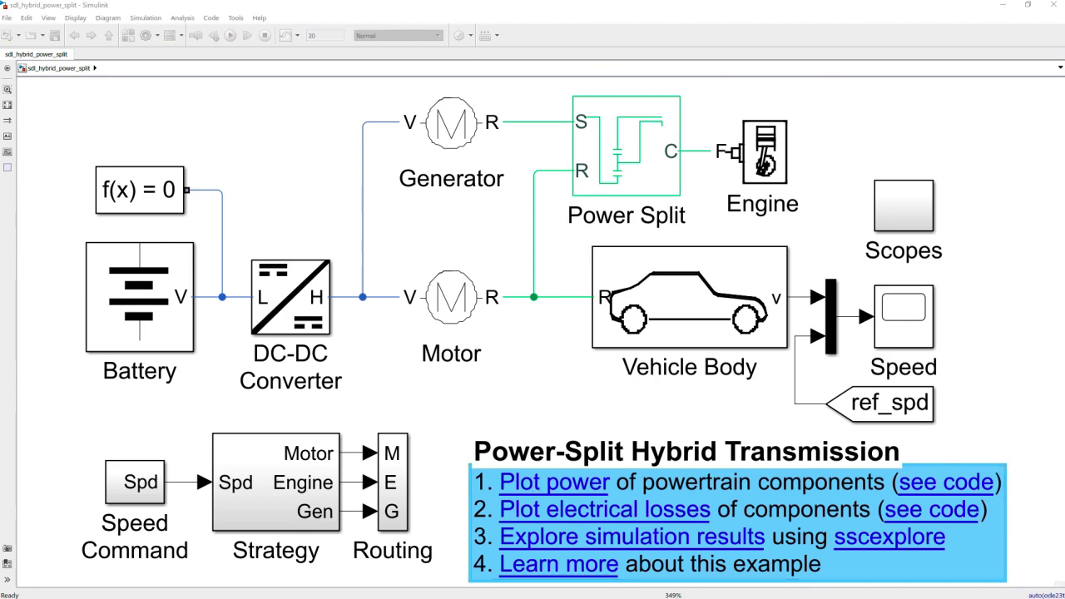
double_click(677, 178)
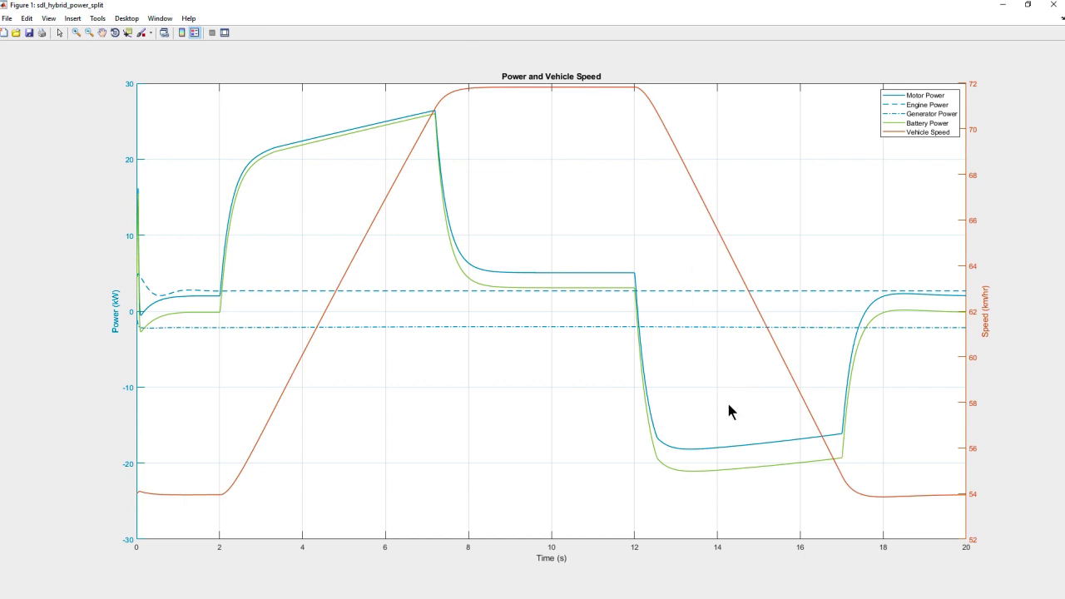
click(1054, 5)
click(260, 193)
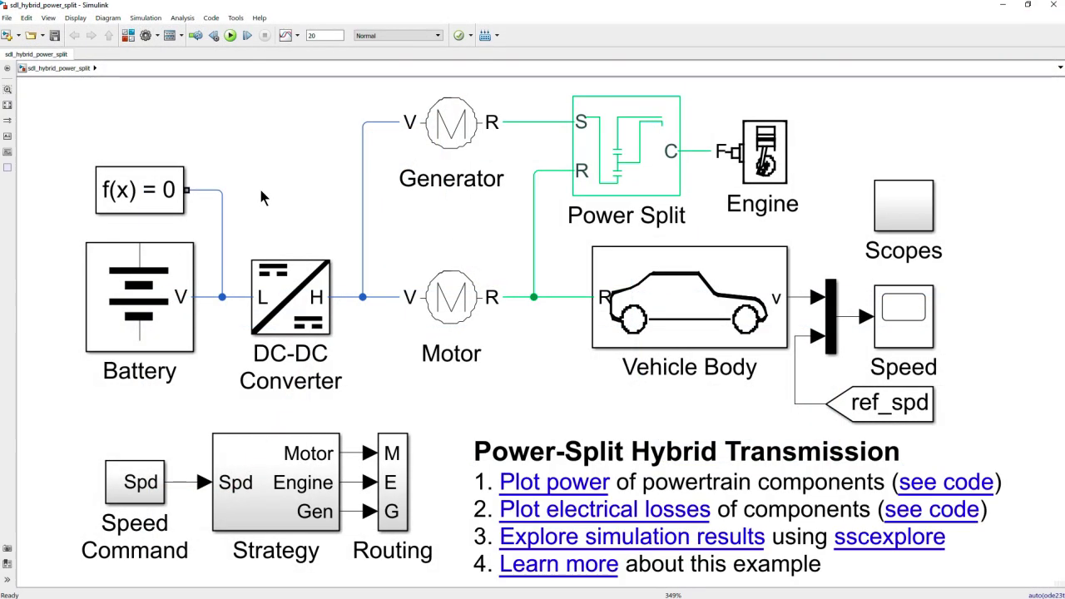